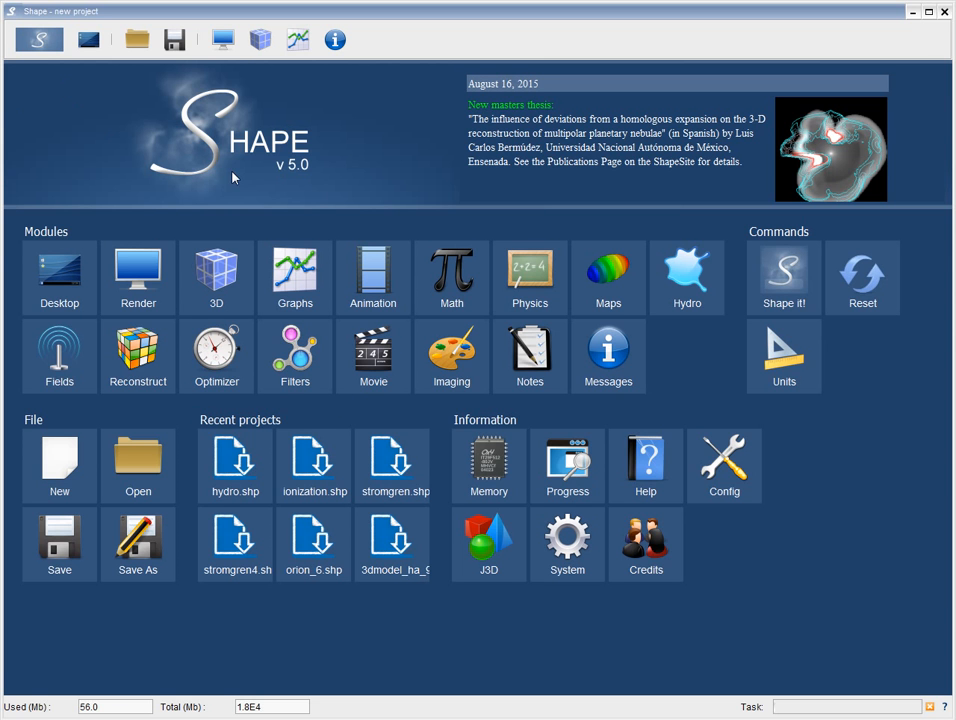
# In the Render module, set the image dimensions to a locked width, height and depth of 1E16 m
pyautogui.click(224, 40)
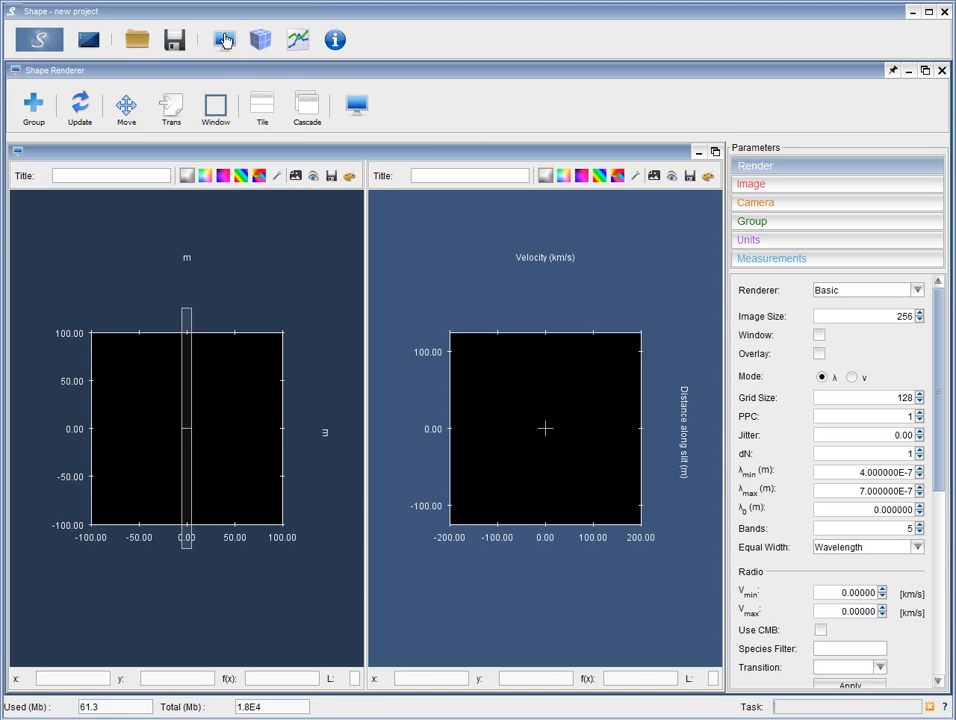
pyautogui.click(807, 189)
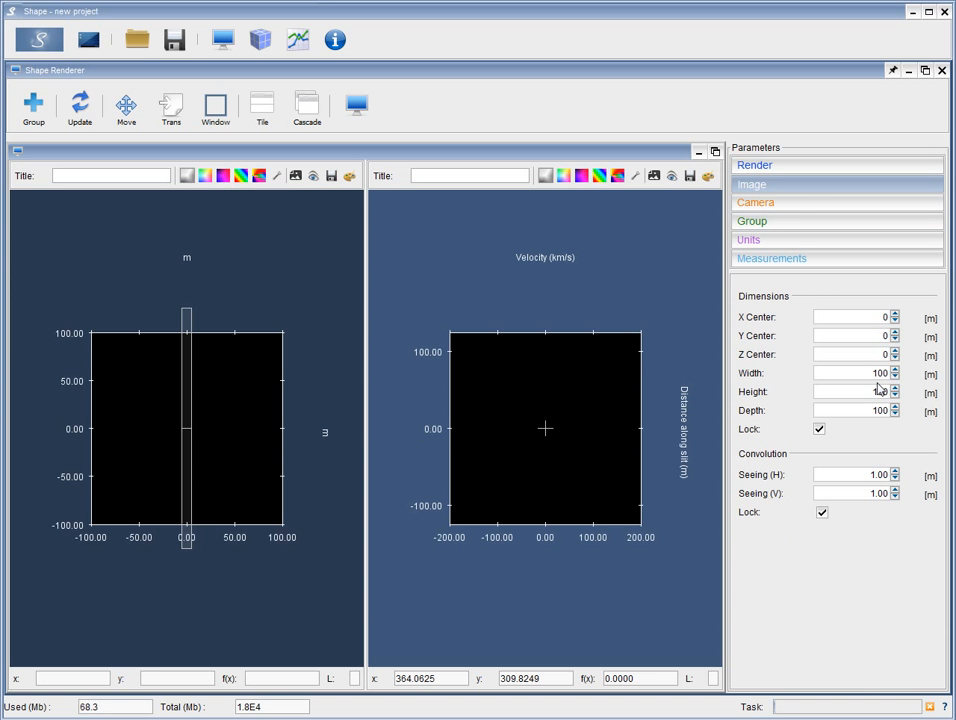
pyautogui.moveTo(870, 373); pyautogui.dragTo(904, 374)
pyautogui.write('1E16')
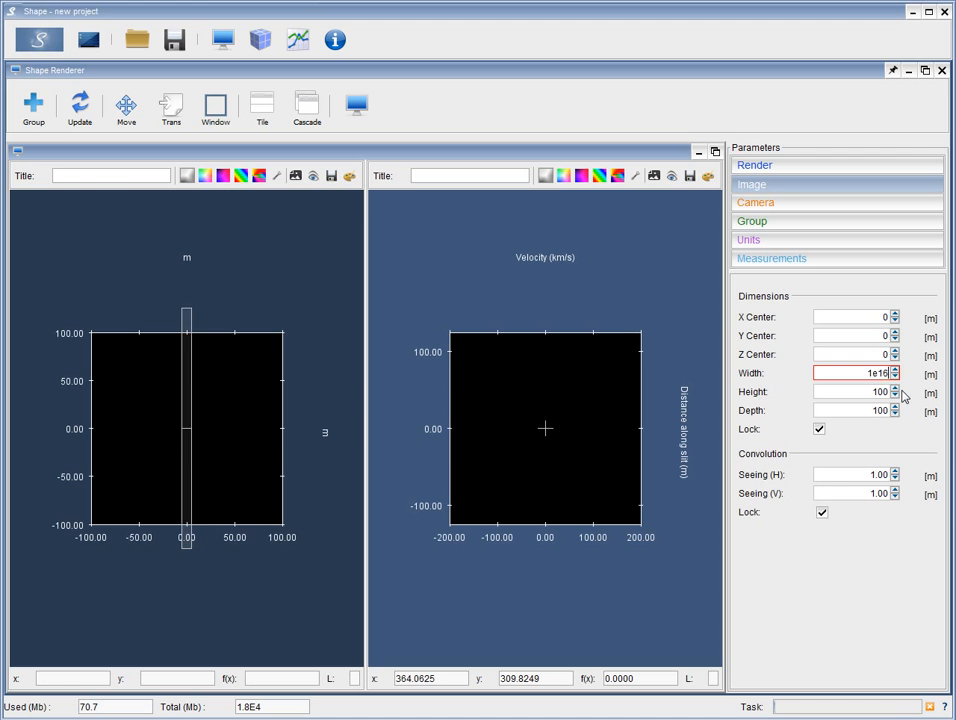
pyautogui.press('Return')
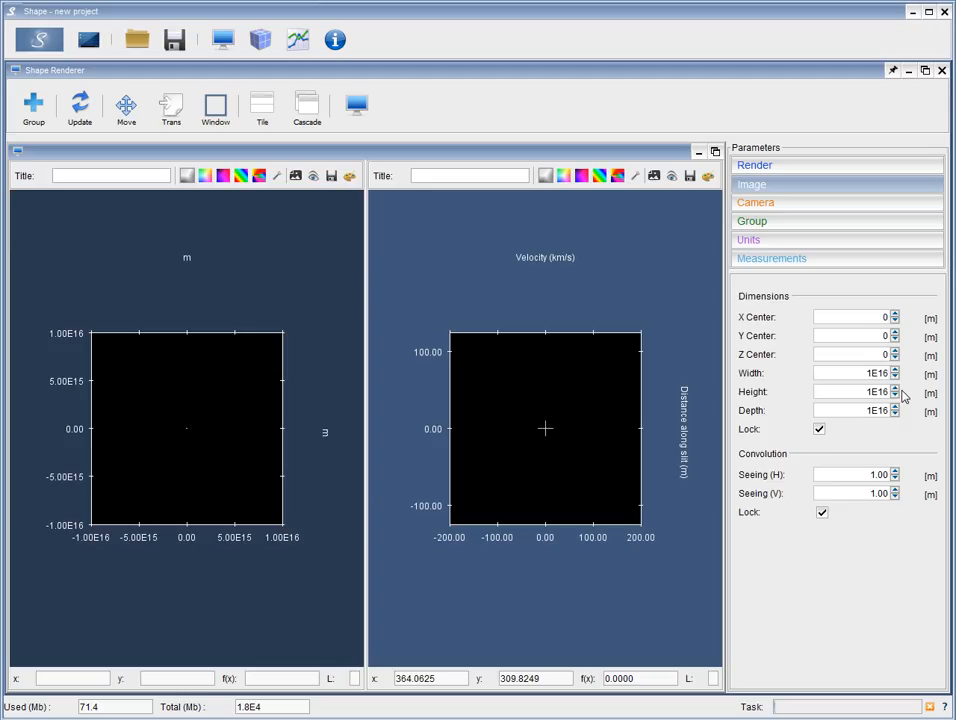
# Select the render group and set its slit height to 2E16 m
pyautogui.click(813, 221)
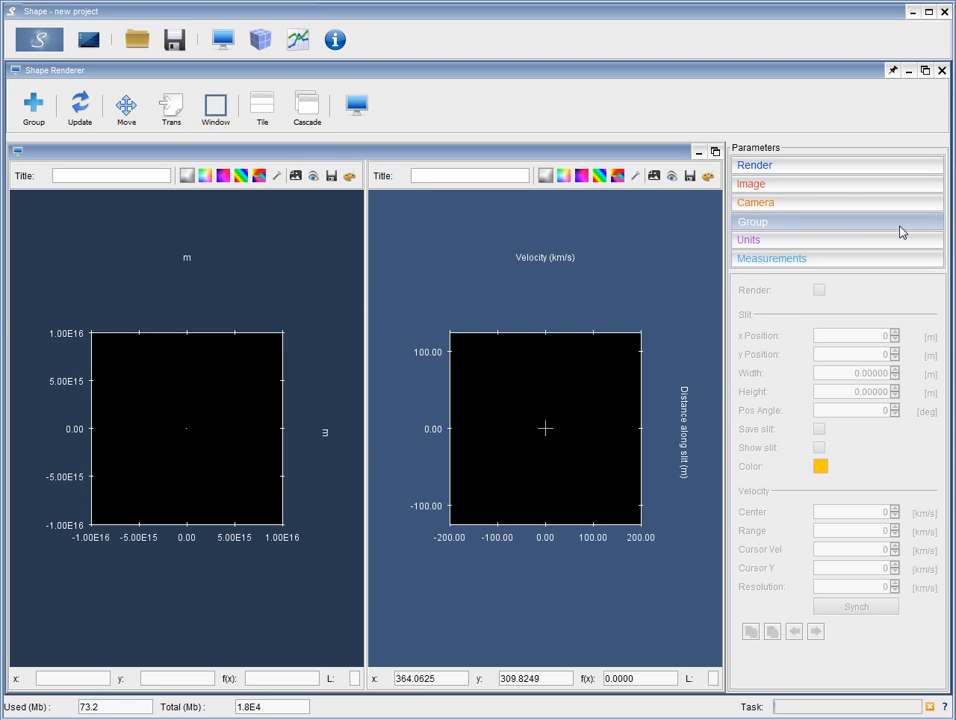
pyautogui.click(355, 107)
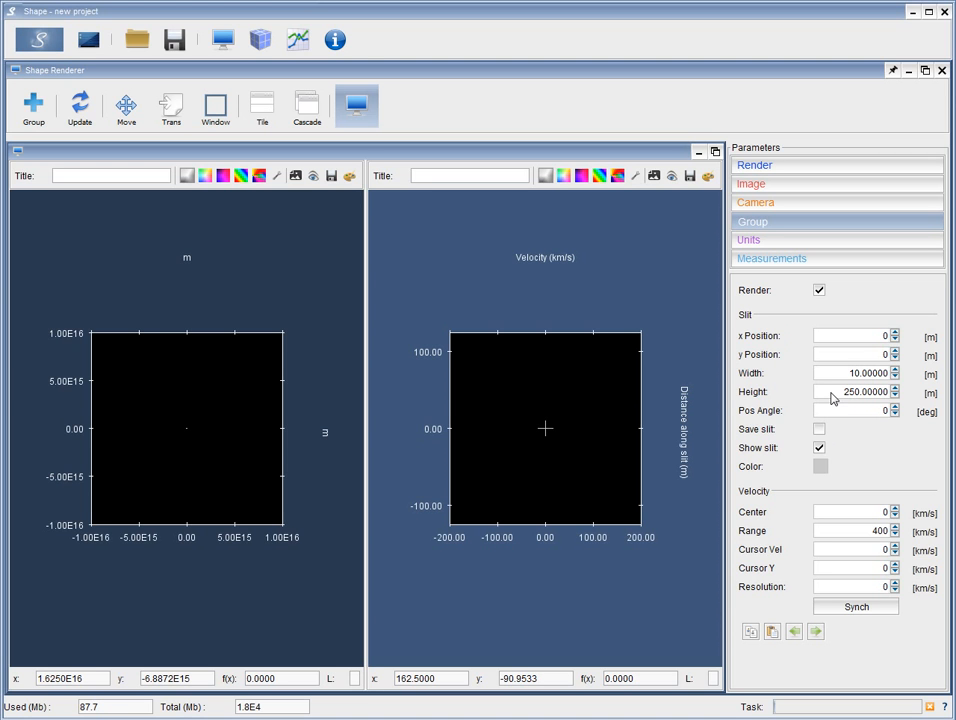
pyautogui.moveTo(840, 395); pyautogui.dragTo(911, 397)
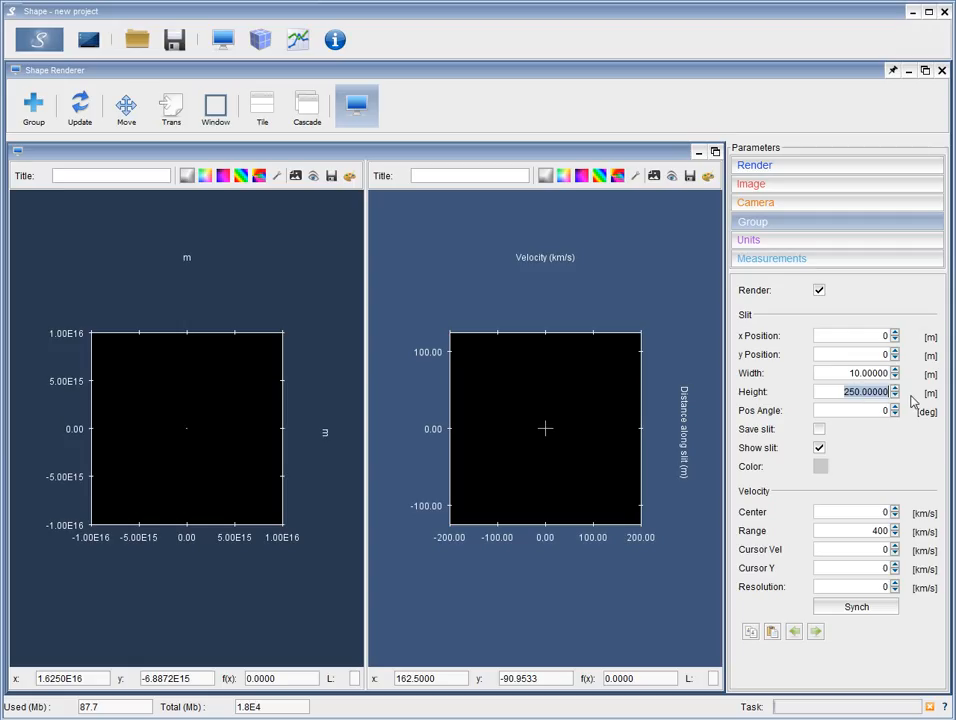
pyautogui.write('2e126')
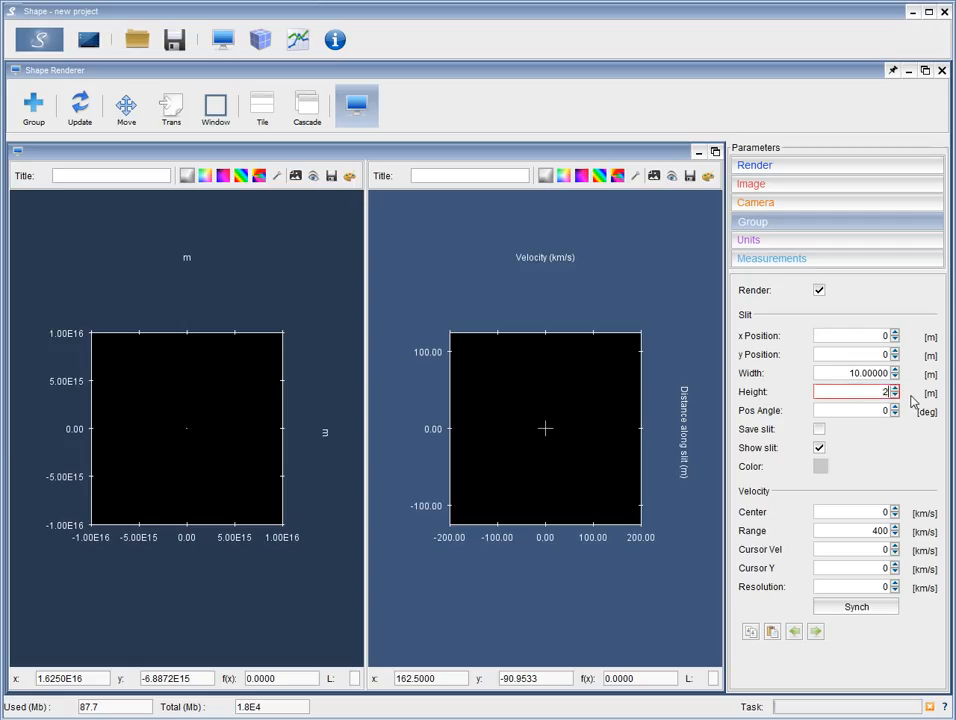
pyautogui.press('BackSpace')
pyautogui.press('BackSpace')
pyautogui.write('6')
pyautogui.press('Return')
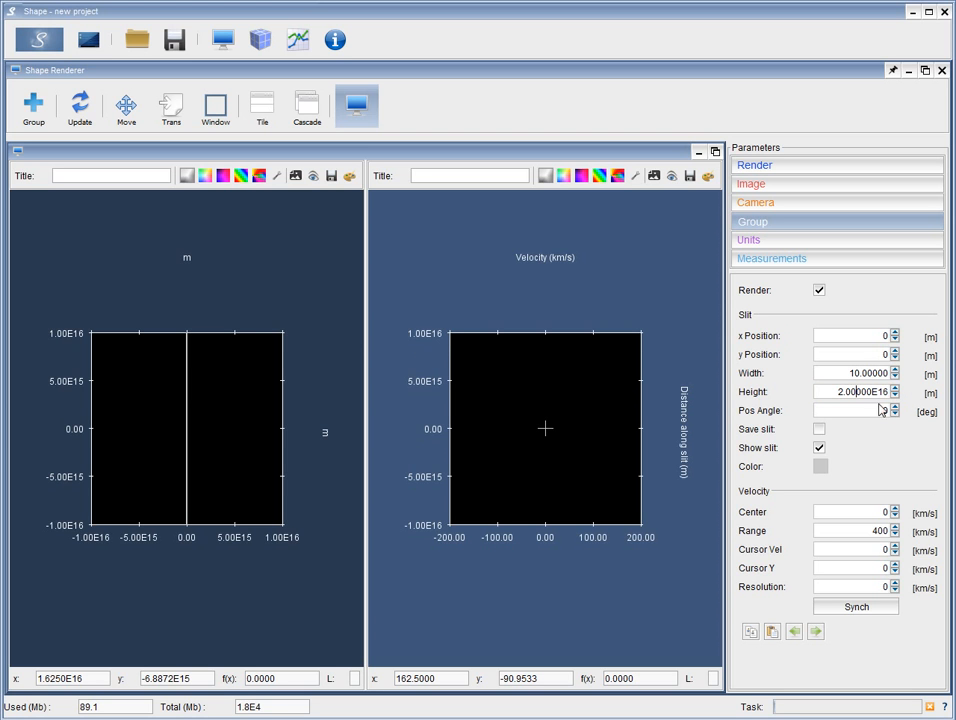
# Copy the slit height of 2E16 m into the slit width and turn off the slit display
pyautogui.moveTo(837, 396); pyautogui.dragTo(910, 403)
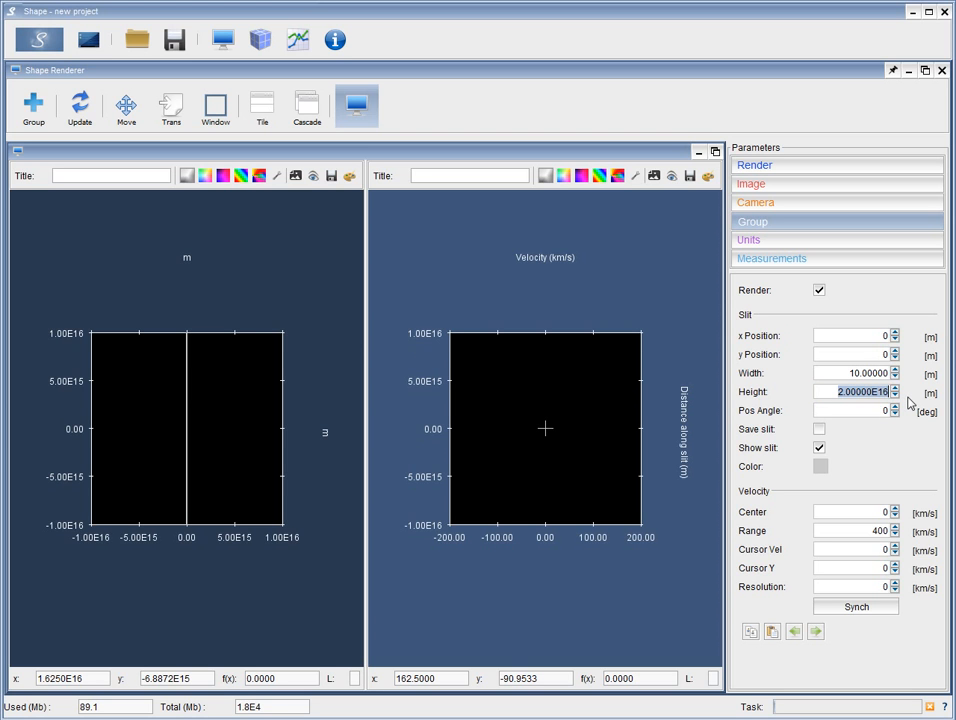
pyautogui.hotkey('ctrl', 'c')
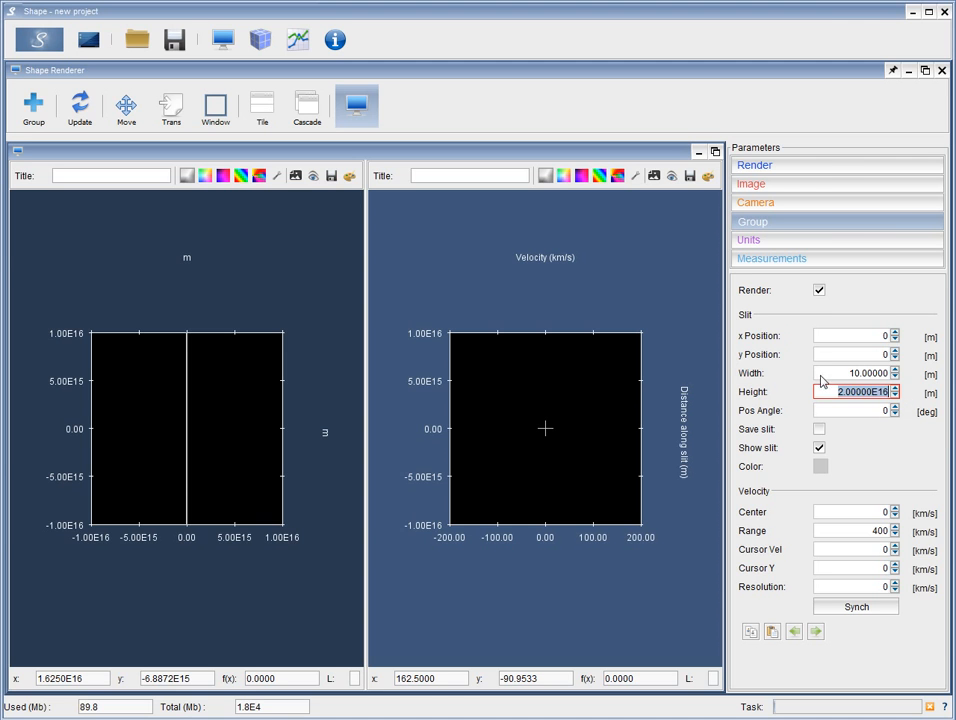
pyautogui.moveTo(840, 374); pyautogui.dragTo(924, 386)
pyautogui.hotkey('ctrl', 'v')
pyautogui.press('Return')
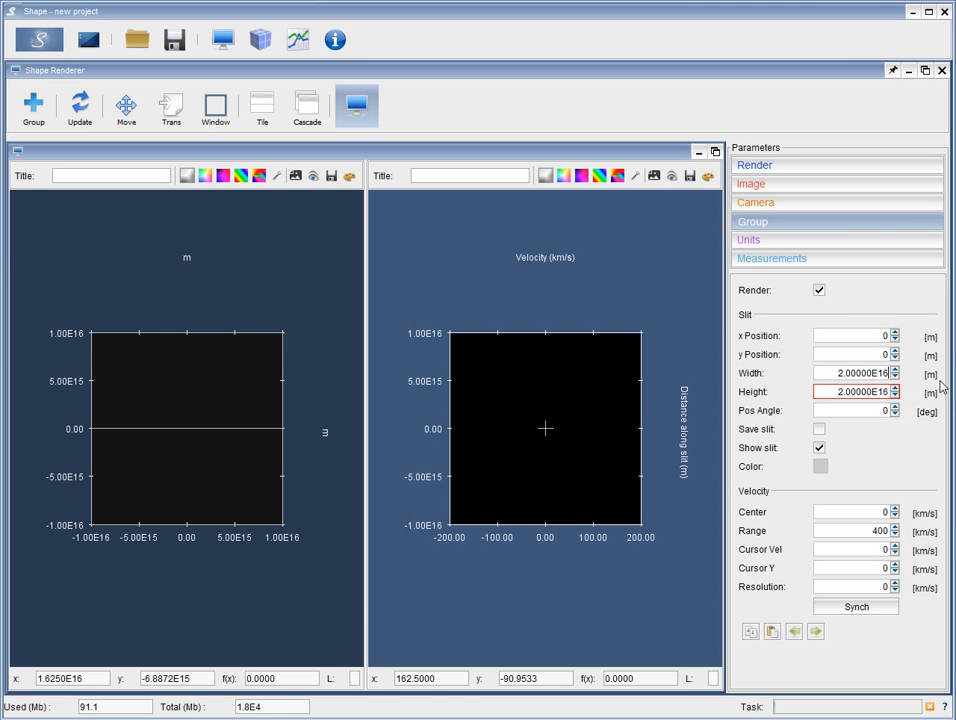
pyautogui.click(820, 449)
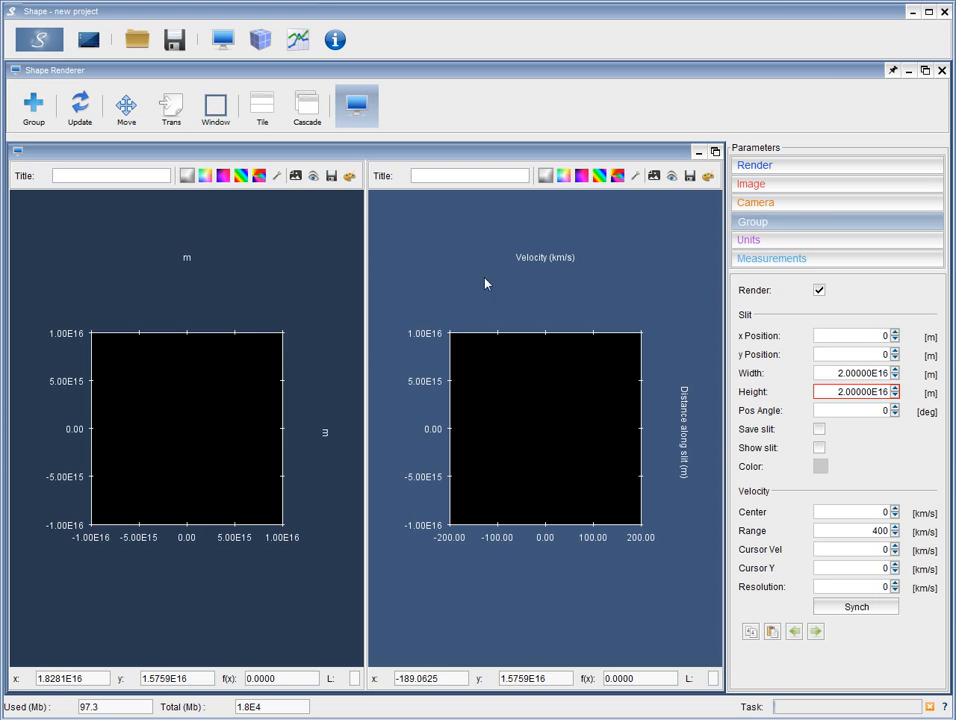
# Switch the renderer to Physical in the render parameters
pyautogui.click(790, 166)
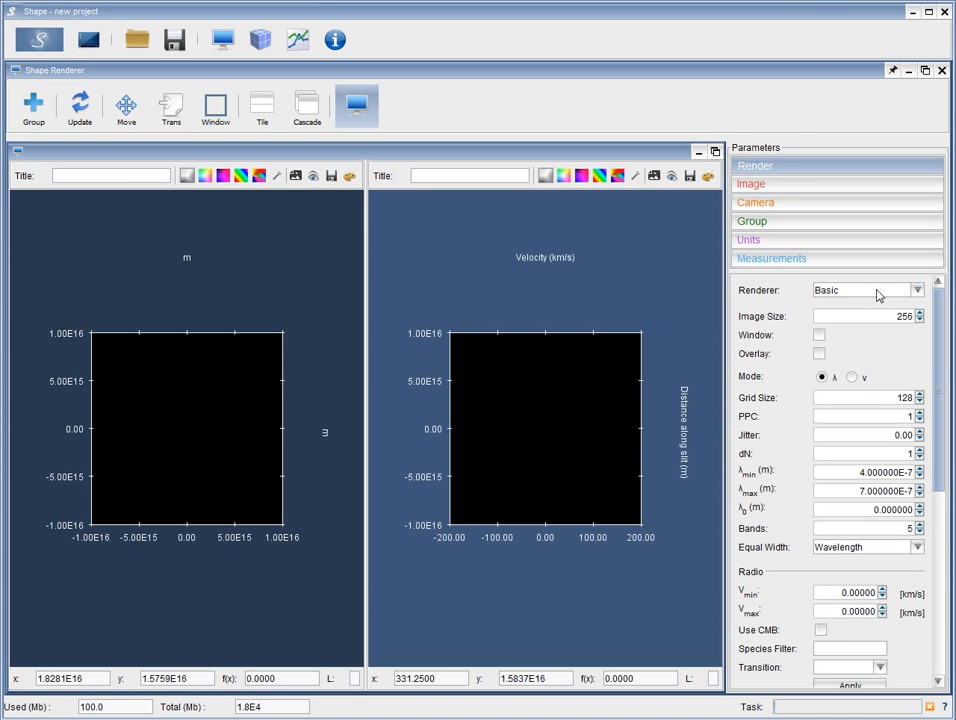
pyautogui.click(917, 292)
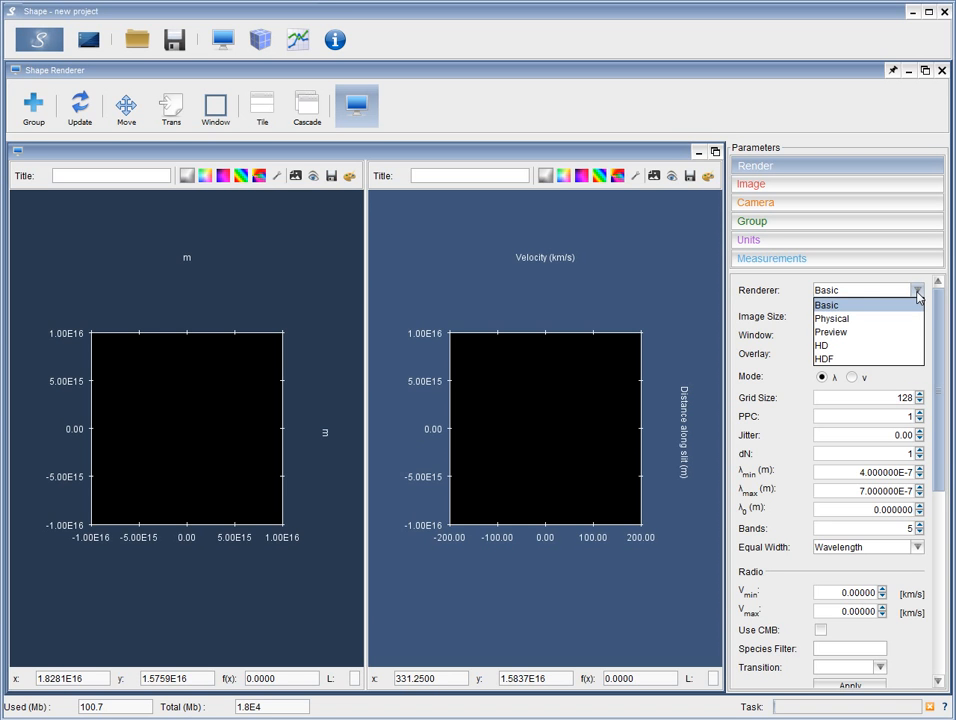
pyautogui.click(835, 319)
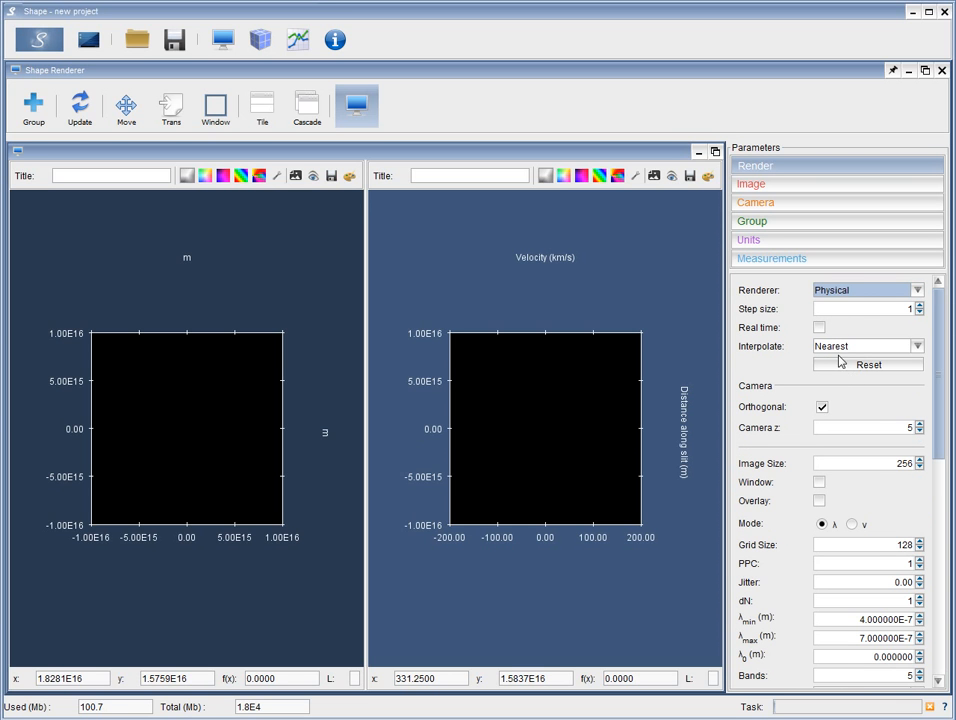
# Set the render's minimum wavelength to 4E-10 m and the number of bands to 20
pyautogui.moveTo(939, 385); pyautogui.dragTo(945, 469)
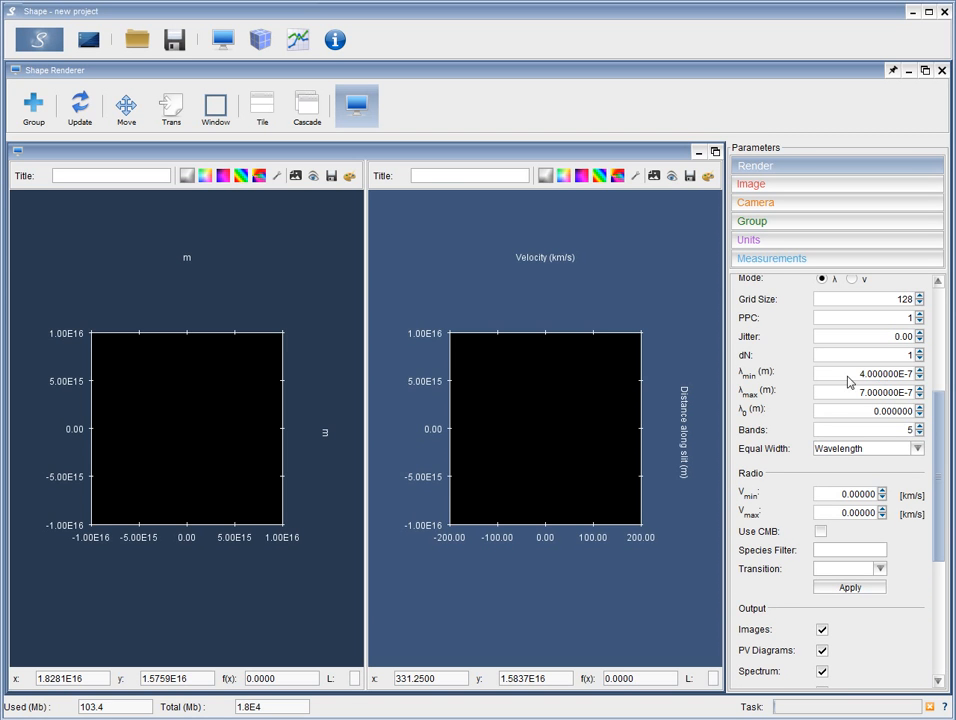
pyautogui.click(918, 373)
pyautogui.doubleClick(899, 429)
pyautogui.write('30')
pyautogui.press('Return')
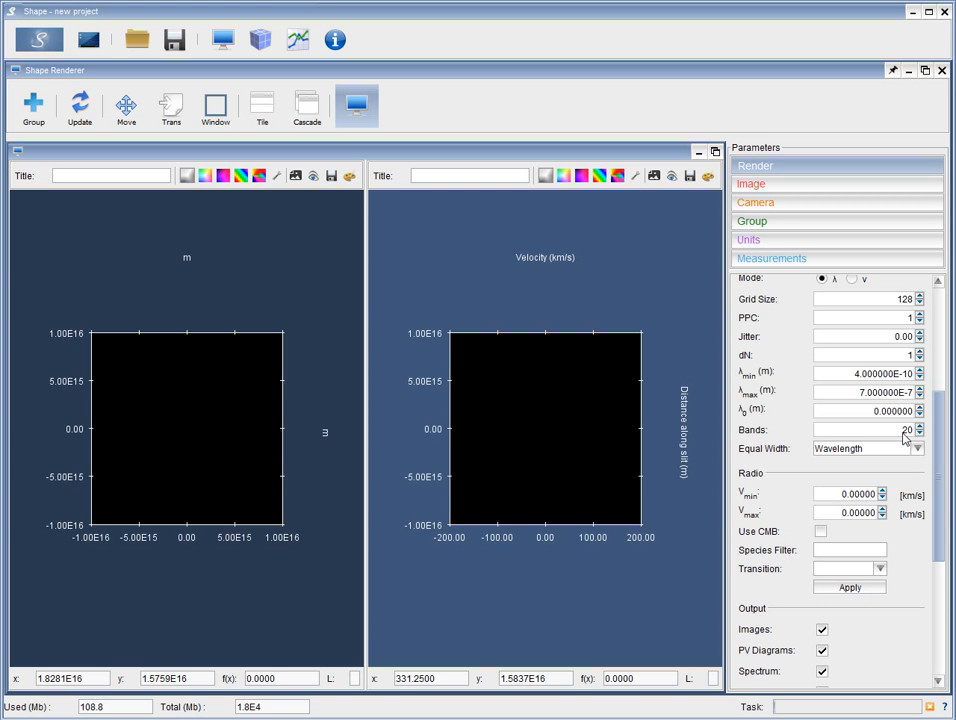
# Open the Physics module and add a Custom species
pyautogui.click(90, 44)
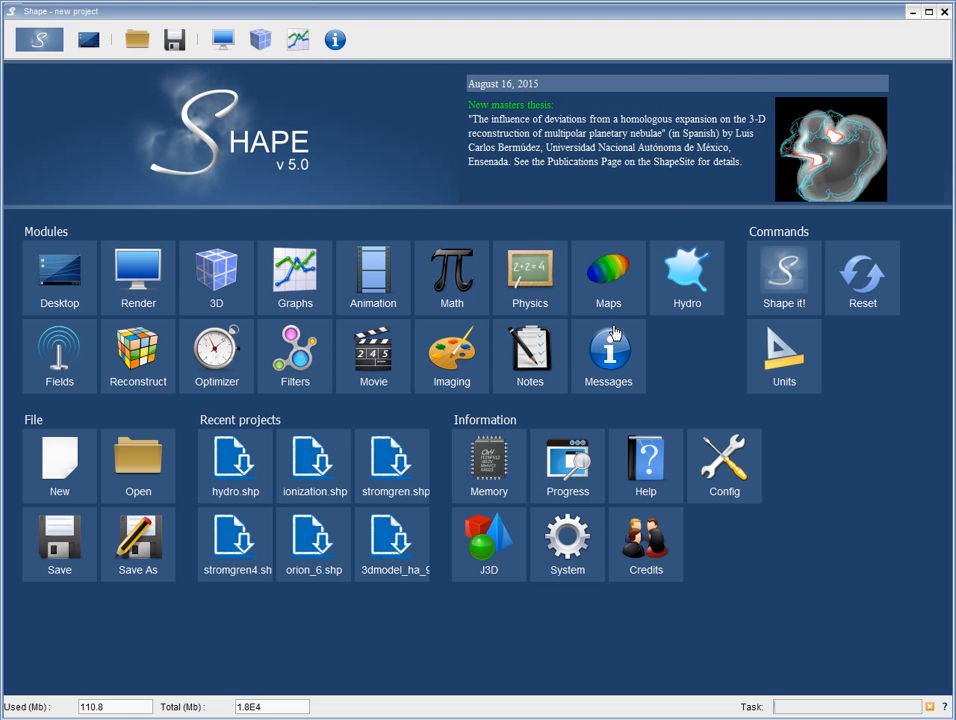
pyautogui.click(527, 276)
pyautogui.click(376, 42)
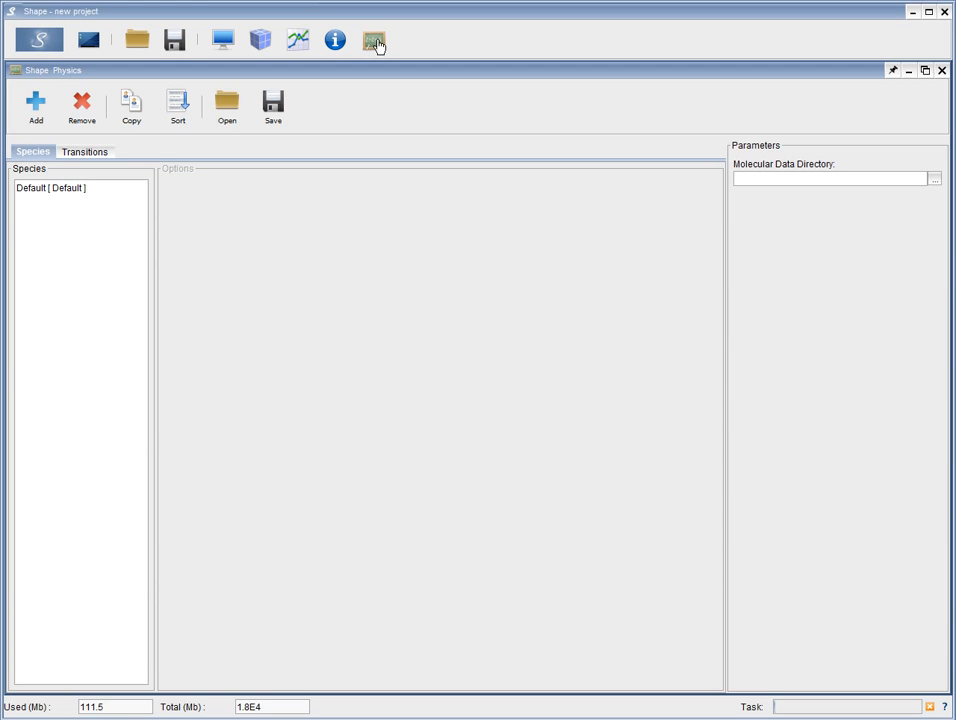
pyautogui.click(33, 100)
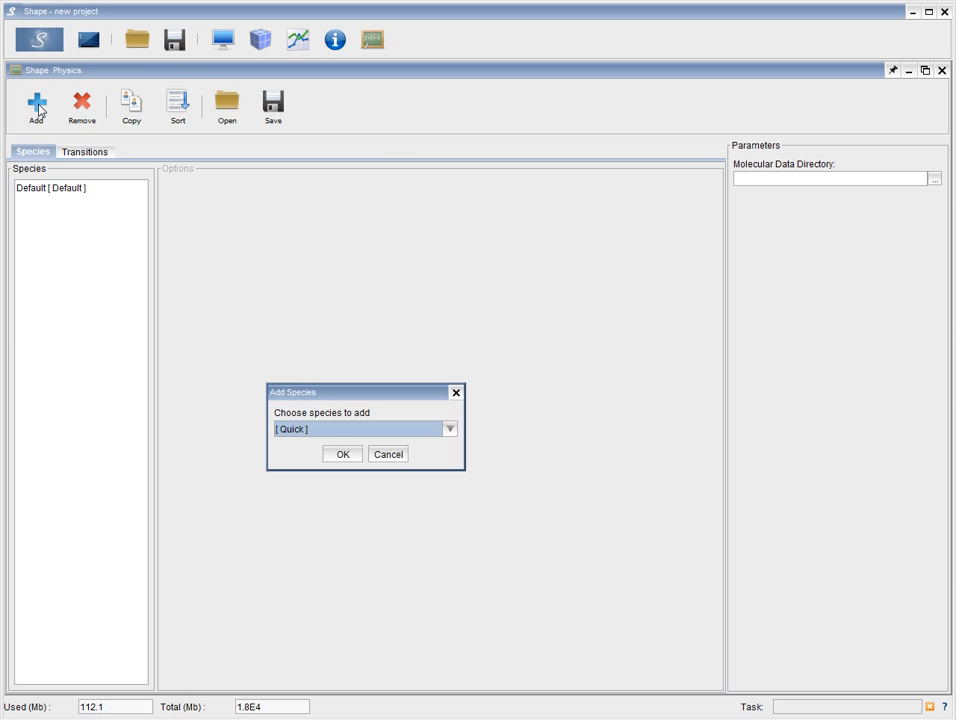
pyautogui.click(441, 429)
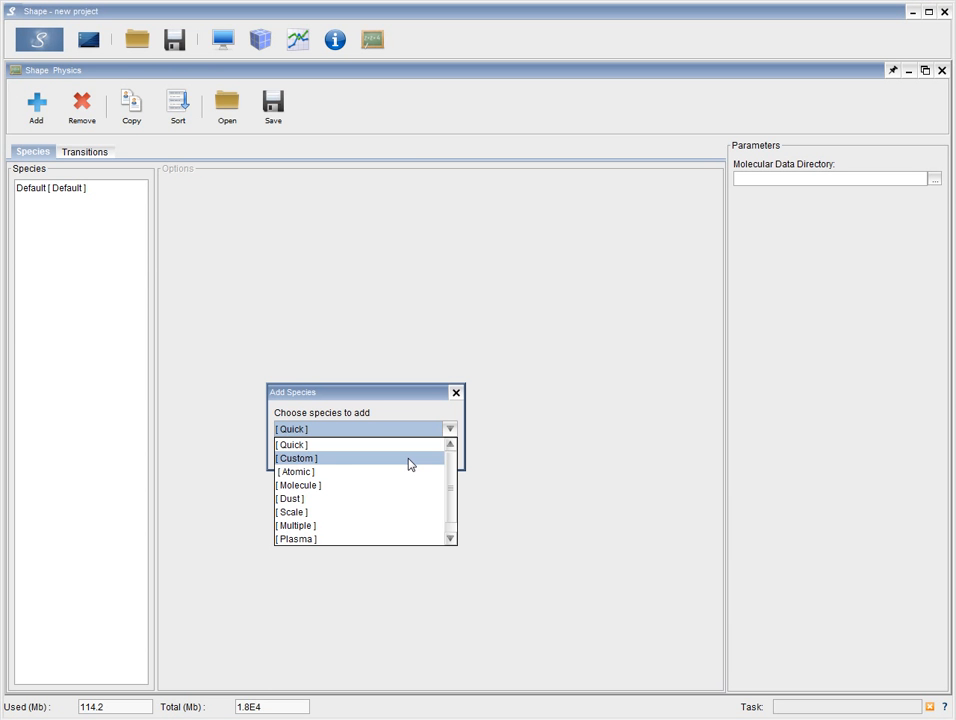
pyautogui.click(409, 459)
pyautogui.click(336, 454)
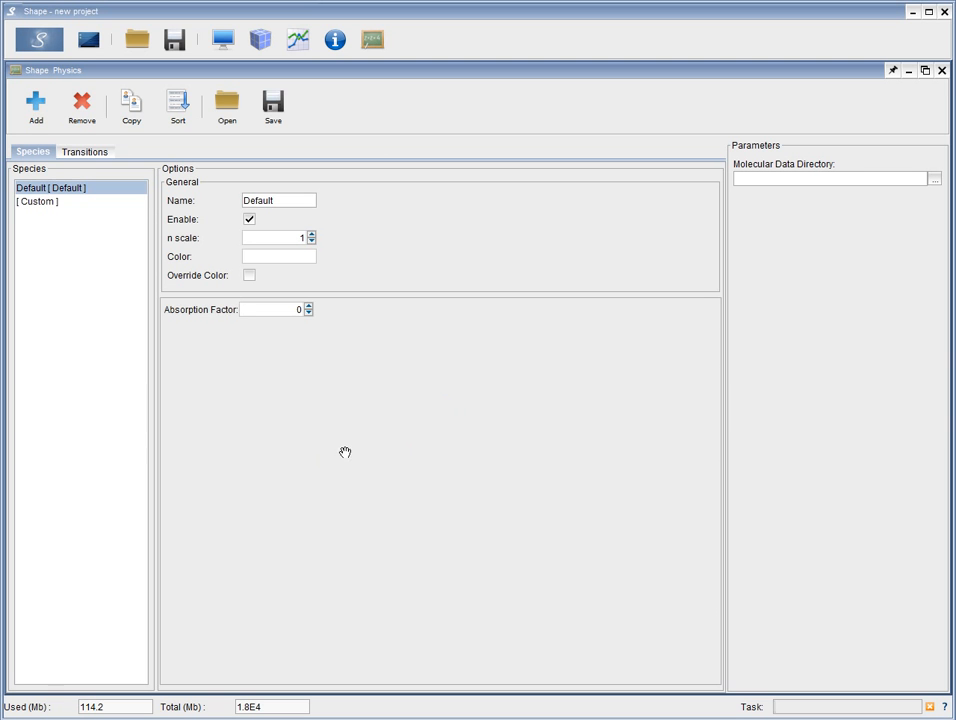
# Name the custom species "ionization", enable its Ionizing contribution and disable its Emission contribution
pyautogui.click(32, 205)
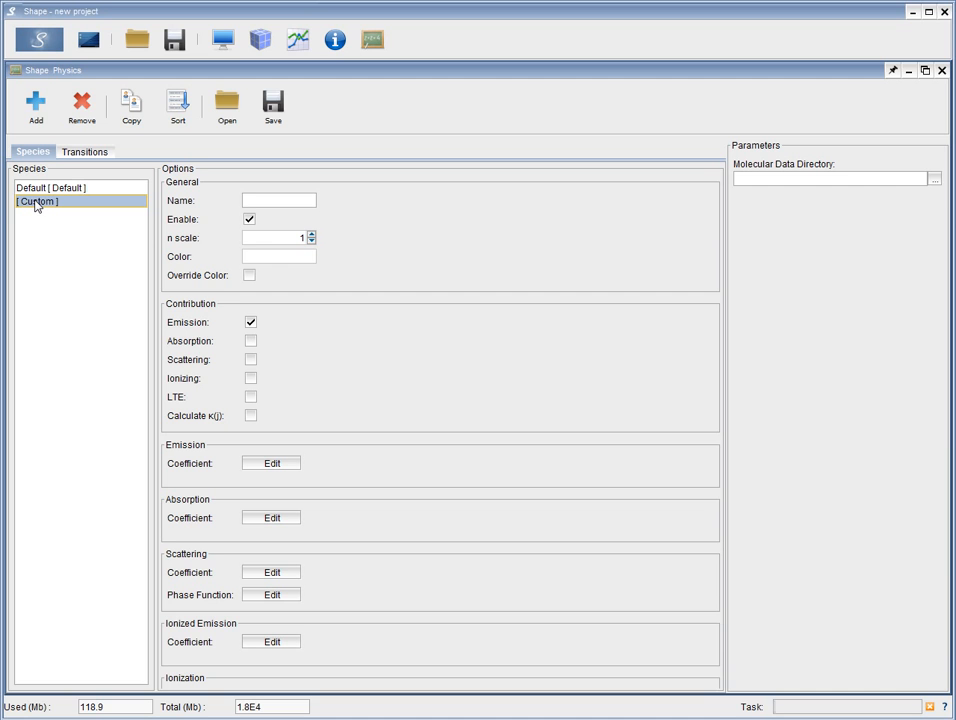
pyautogui.click(277, 199)
pyautogui.write('ionization')
pyautogui.click(250, 380)
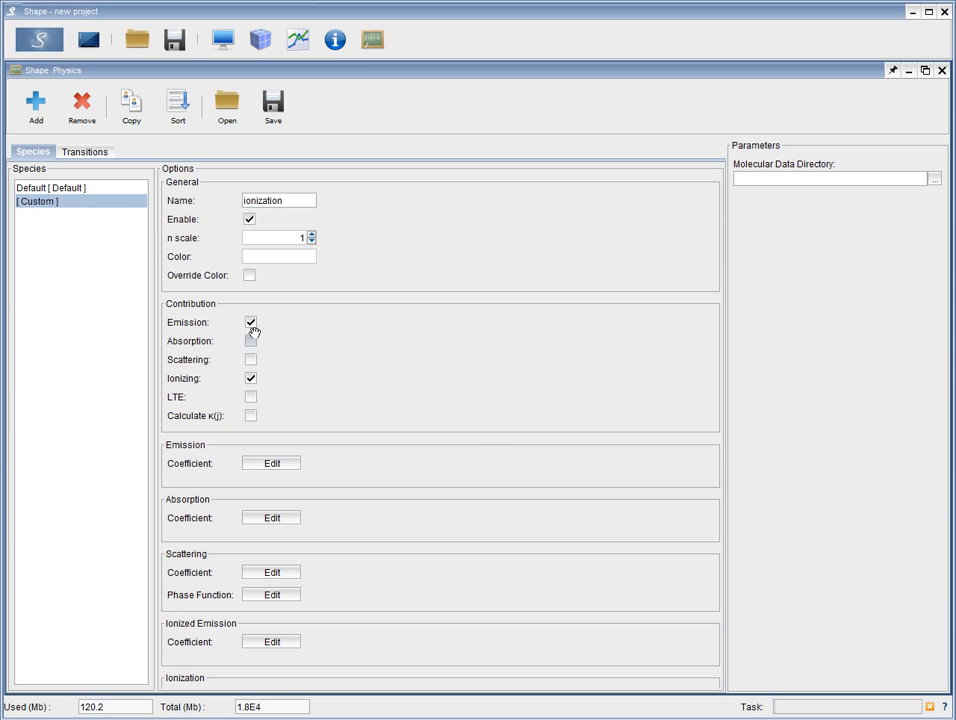
pyautogui.click(251, 323)
# Examine the species' ionization energy, recombination coefficient and variable mapping
pyautogui.scroll(-3, 474, 430)
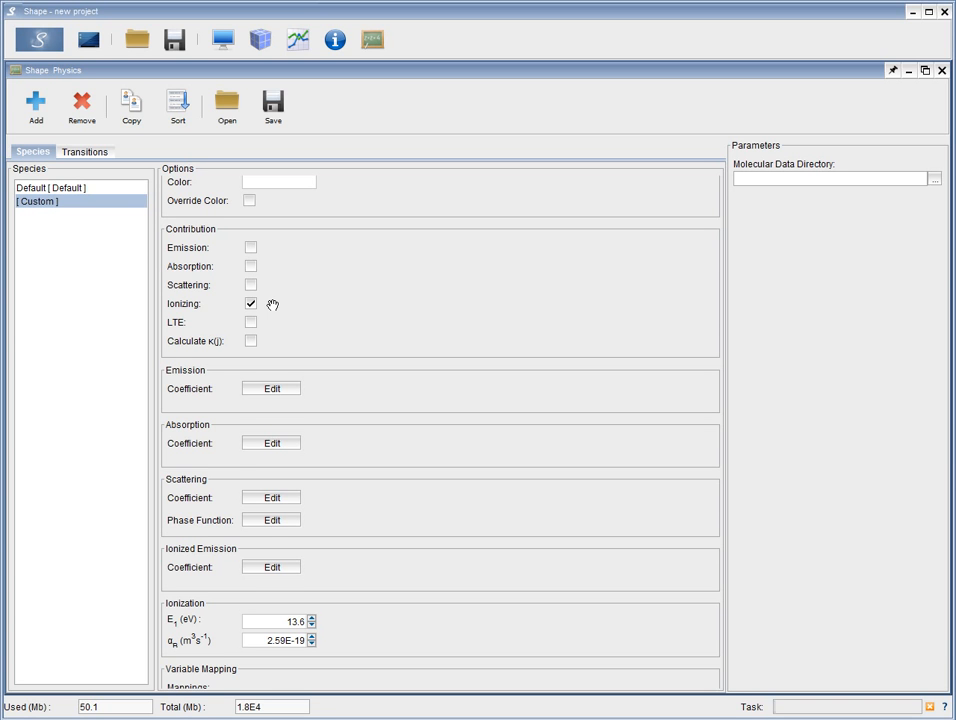
pyautogui.scroll(-2, 437, 345)
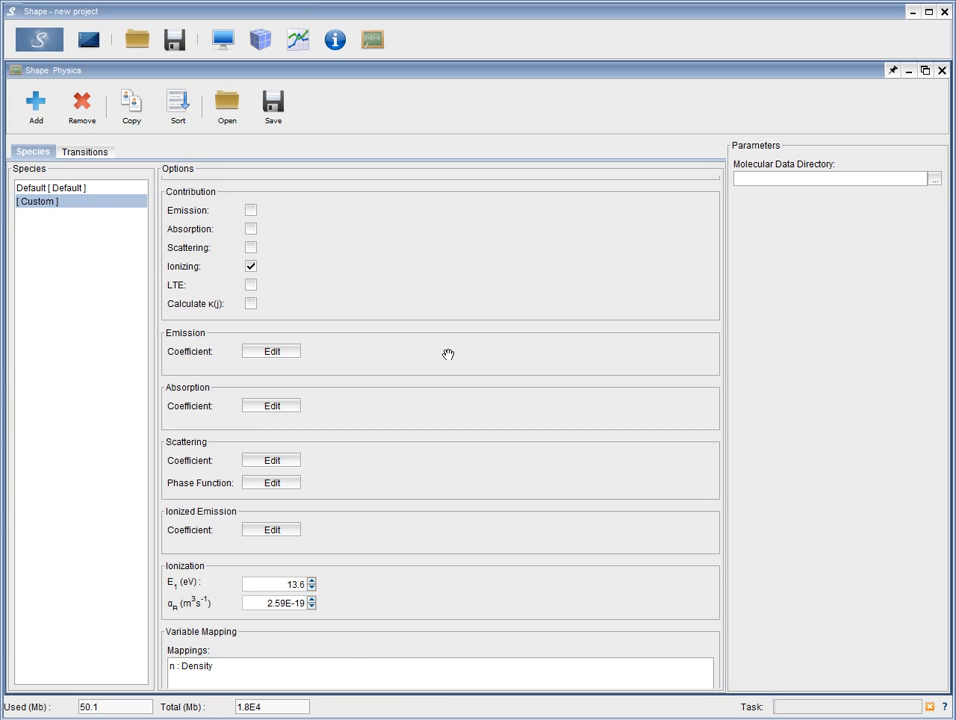
pyautogui.moveTo(290, 585); pyautogui.dragTo(306, 590)
pyautogui.moveTo(269, 608); pyautogui.dragTo(309, 608)
pyautogui.scroll(-3, 426, 597)
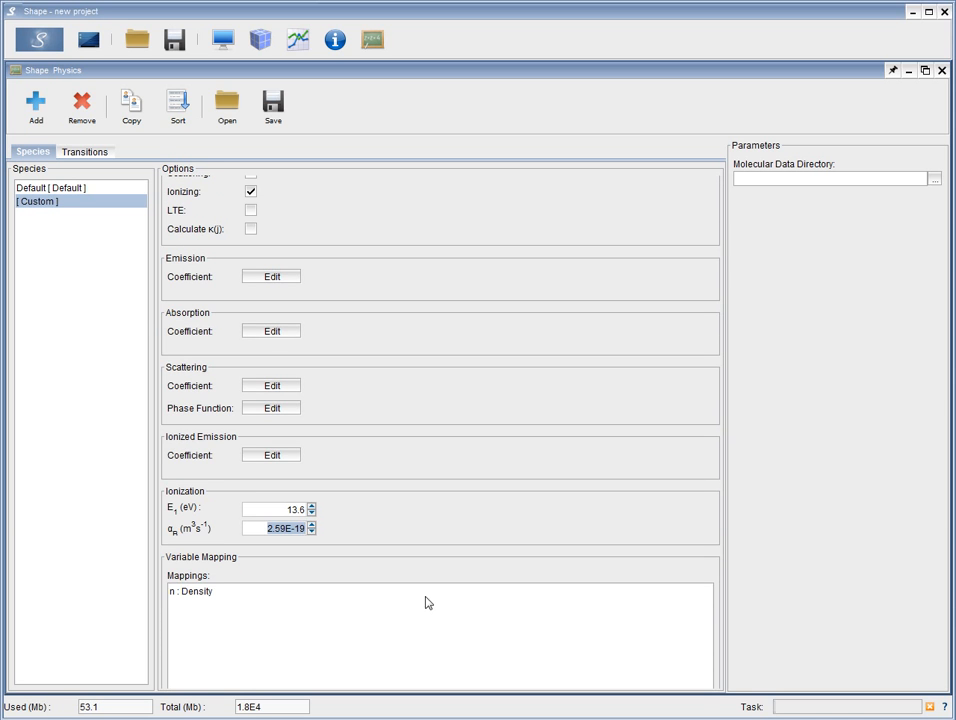
pyautogui.scroll(3, 446, 442)
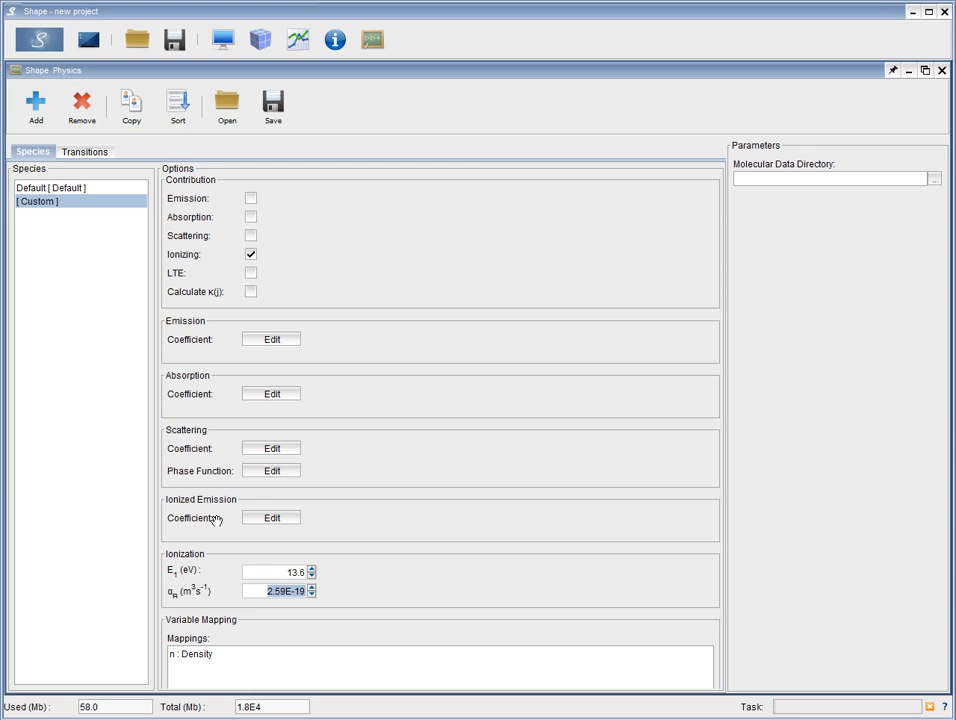
# Inspect the analytic function that defines the species' ionized emission coefficient, then close its editor
pyautogui.click(285, 518)
pyautogui.moveTo(576, 378); pyautogui.dragTo(475, 110)
pyautogui.moveTo(487, 540); pyautogui.dragTo(456, 541)
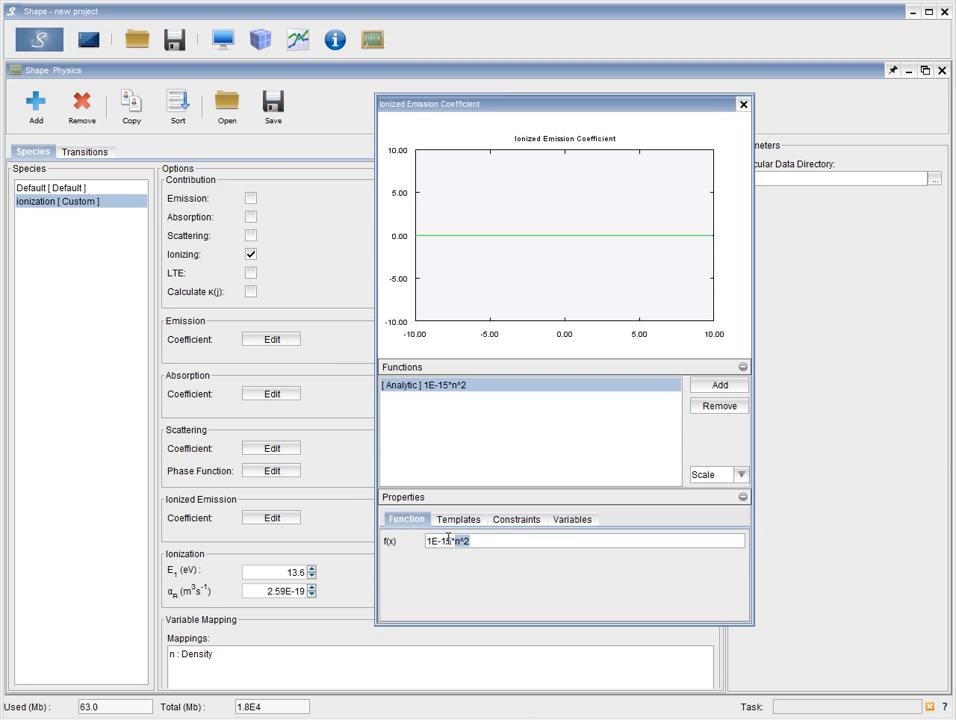
pyautogui.moveTo(452, 540); pyautogui.dragTo(416, 540)
pyautogui.click(600, 541)
pyautogui.moveTo(425, 541); pyautogui.dragTo(476, 541)
pyautogui.click(678, 541)
pyautogui.click(743, 105)
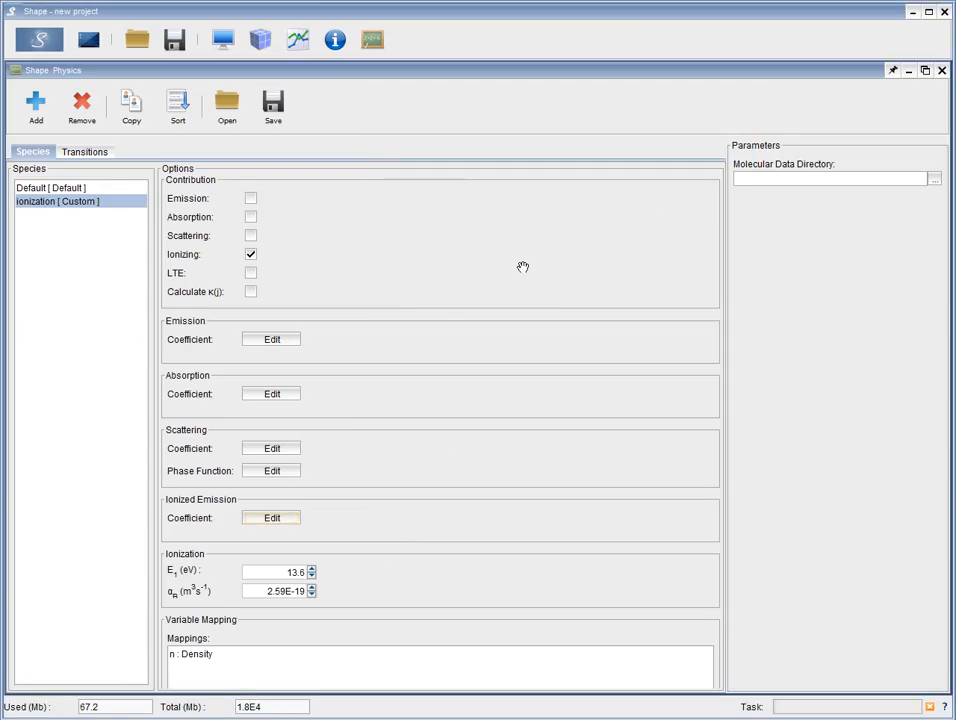
pyautogui.moveTo(523, 267); pyautogui.dragTo(527, 489)
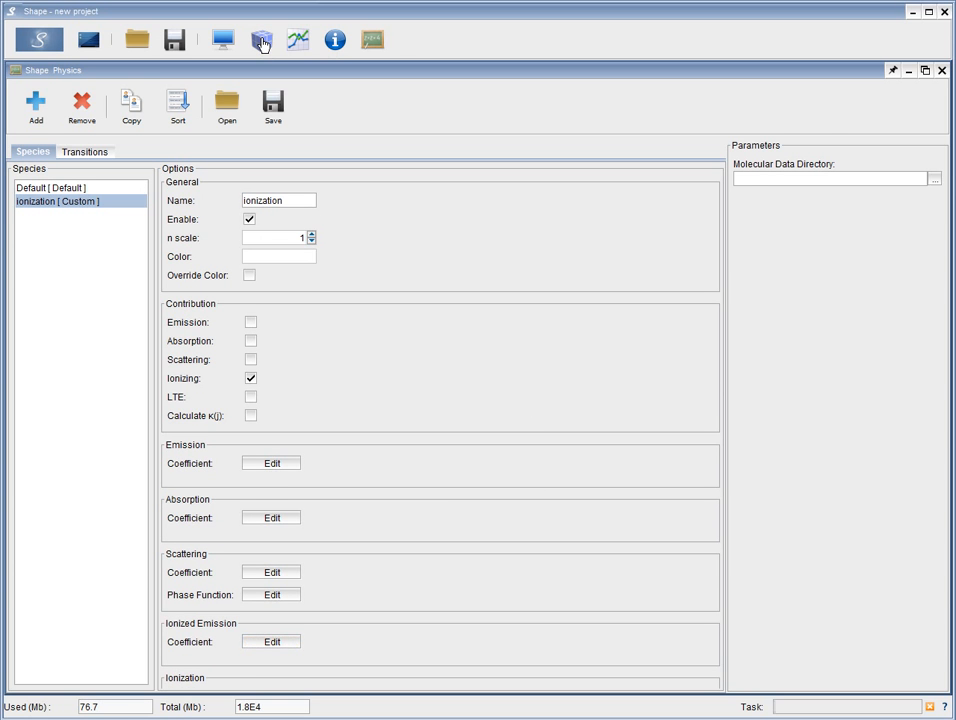
# In the 3D module, draw a large sphere from the centre of the Front view
pyautogui.click(262, 42)
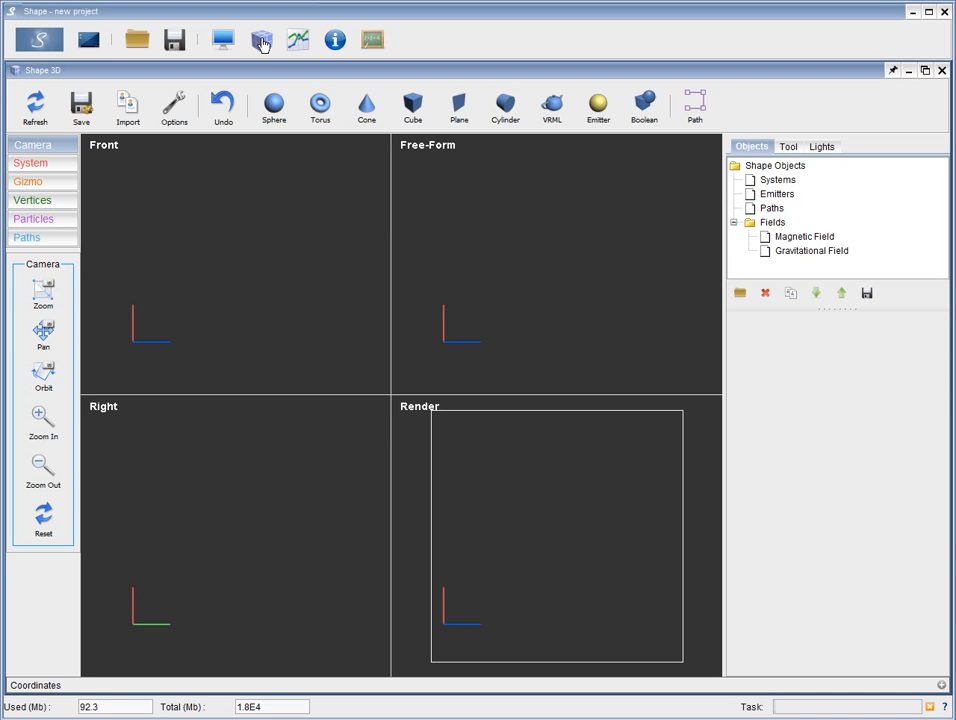
pyautogui.click(273, 105)
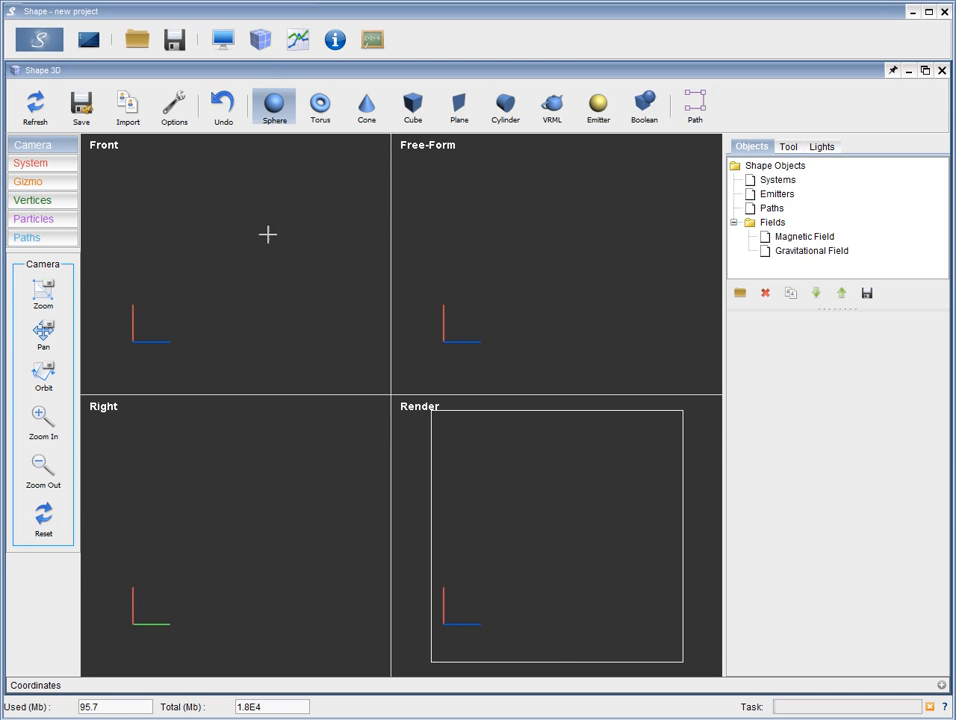
pyautogui.moveTo(235, 262); pyautogui.dragTo(431, 370)
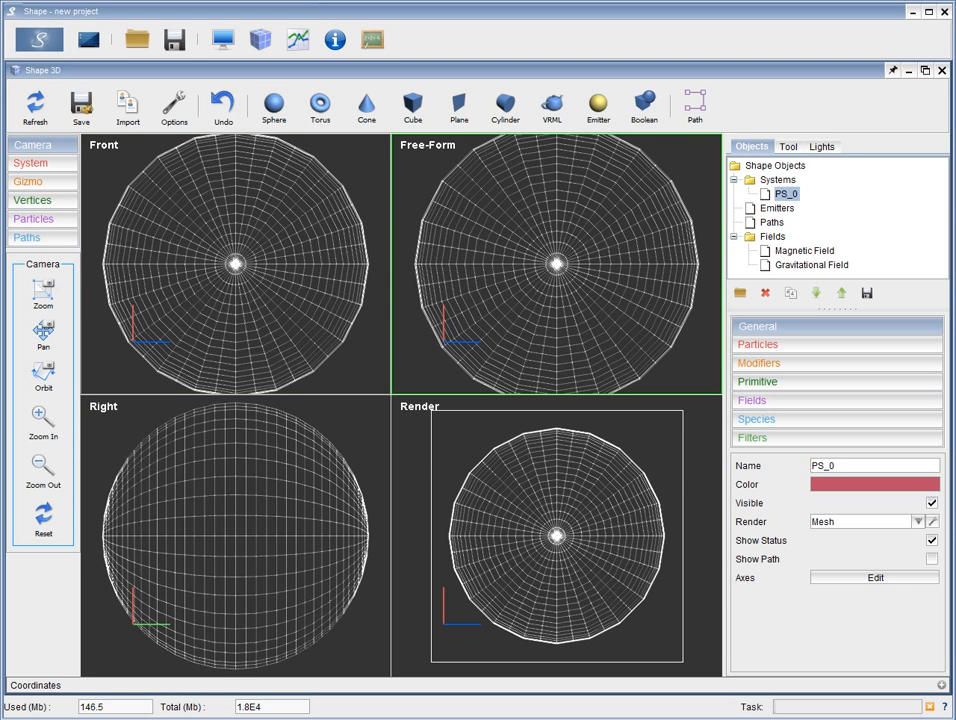
# Rename the sphere object as "stroemgren sphere"
pyautogui.doubleClick(846, 464)
pyautogui.write('stroemgren sphere')
pyautogui.press('Return')
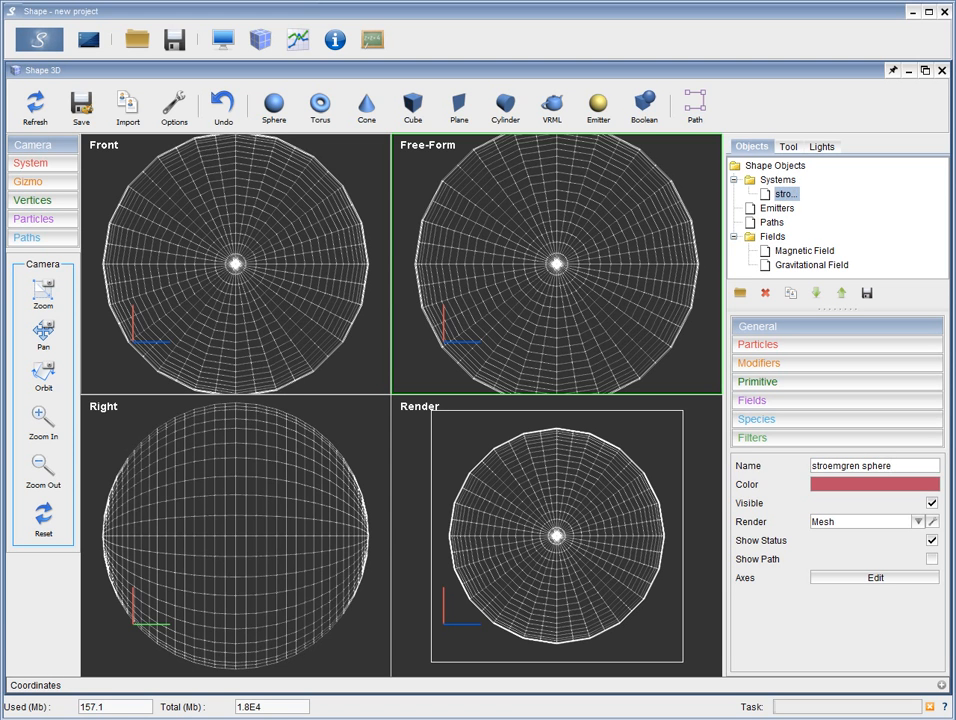
# Set the radius of the sphere primitive to 1E16
pyautogui.click(843, 384)
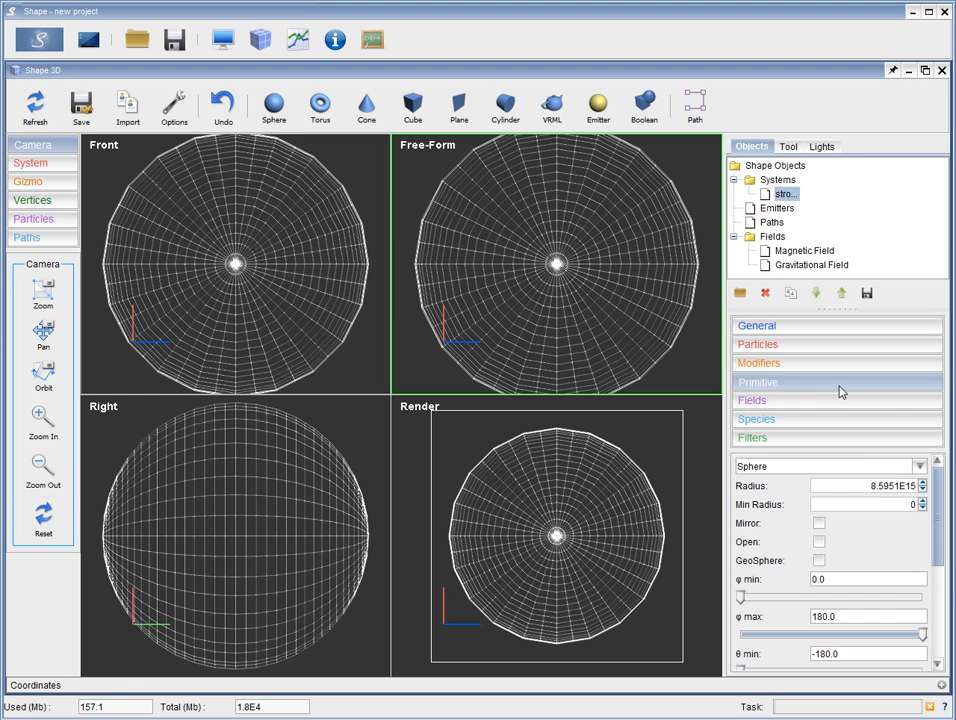
pyautogui.moveTo(869, 492); pyautogui.dragTo(896, 491)
pyautogui.write('10')
pyautogui.press('Return')
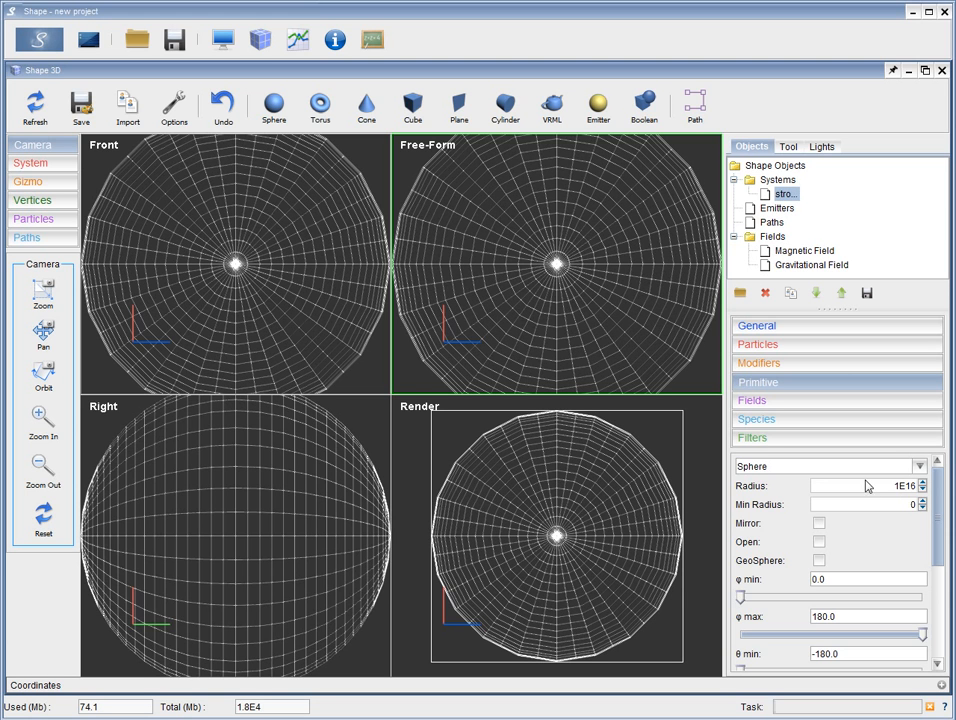
# In the sphere's Density modifier, set the f₀ value to 1.0e8
pyautogui.click(843, 368)
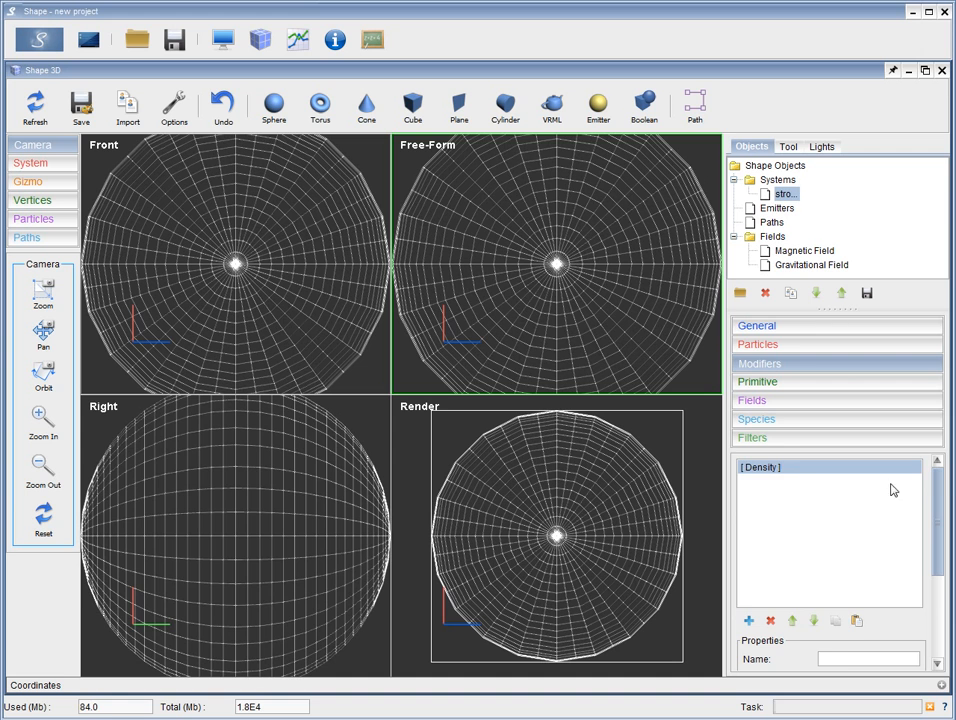
pyautogui.moveTo(939, 489); pyautogui.dragTo(932, 570)
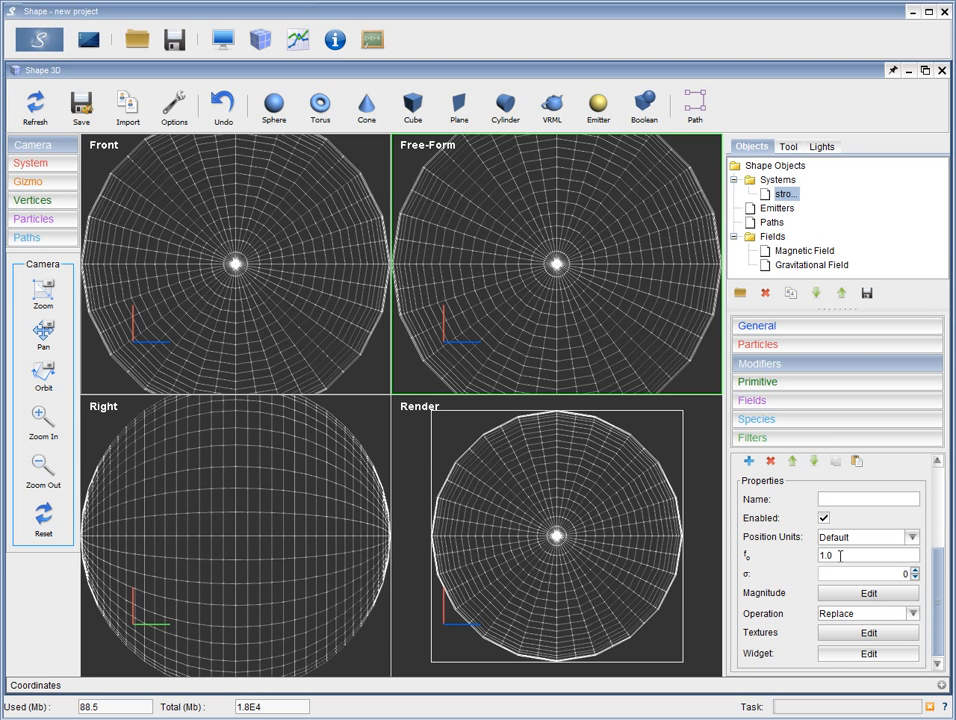
pyautogui.click(840, 556)
pyautogui.write('e8')
pyautogui.scroll(3, 946, 532)
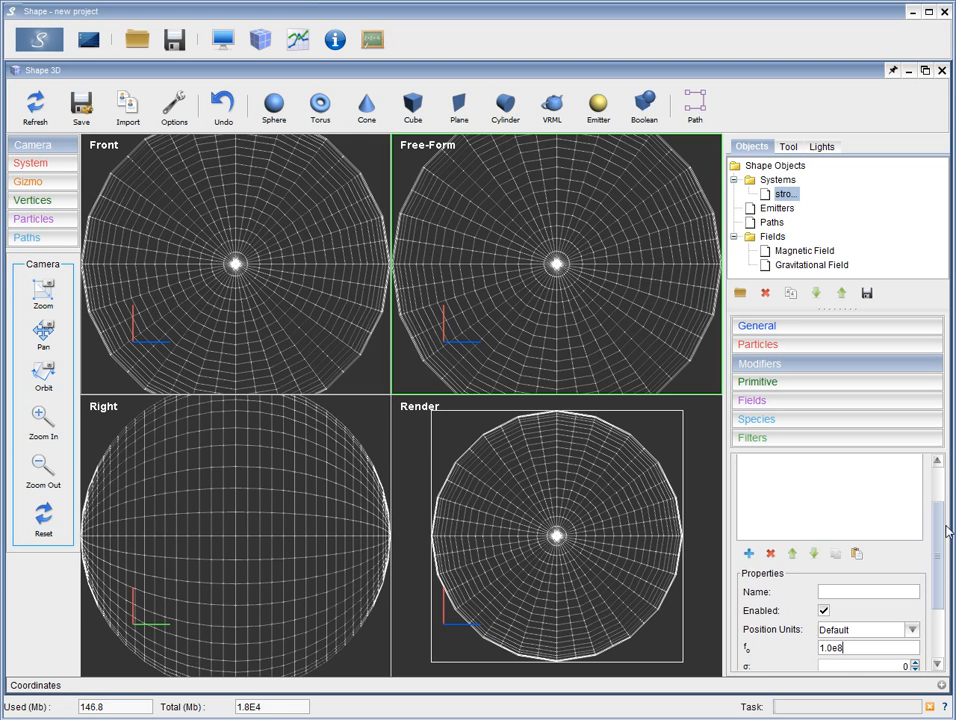
# Assign the custom species "ionization" to the stroemgren sphere, then return to its general properties
pyautogui.click(824, 420)
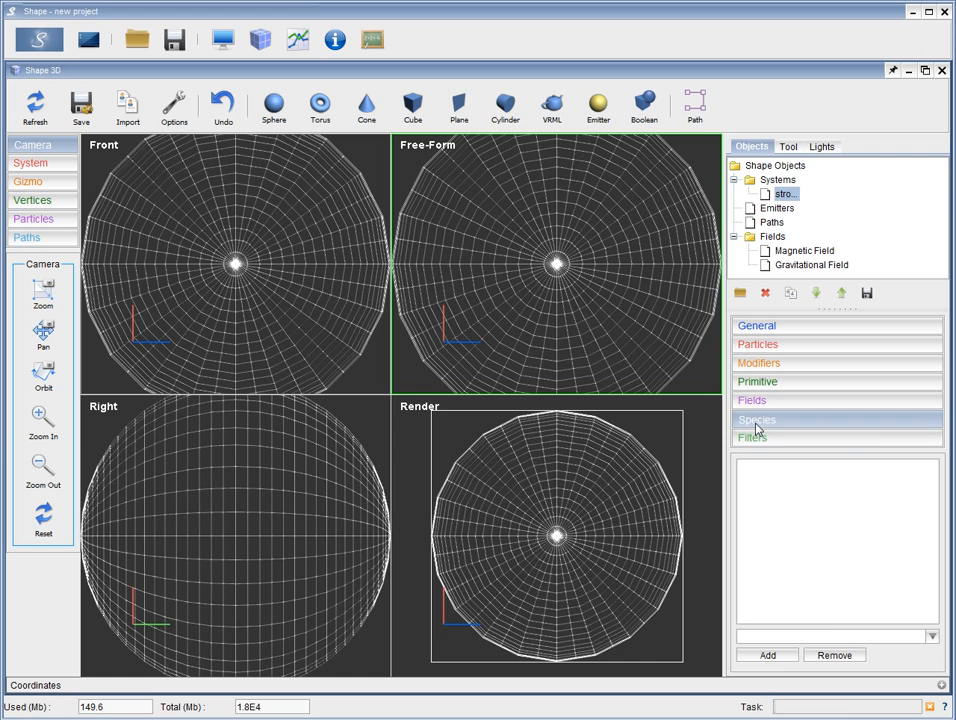
pyautogui.click(836, 636)
pyautogui.click(830, 652)
pyautogui.click(767, 655)
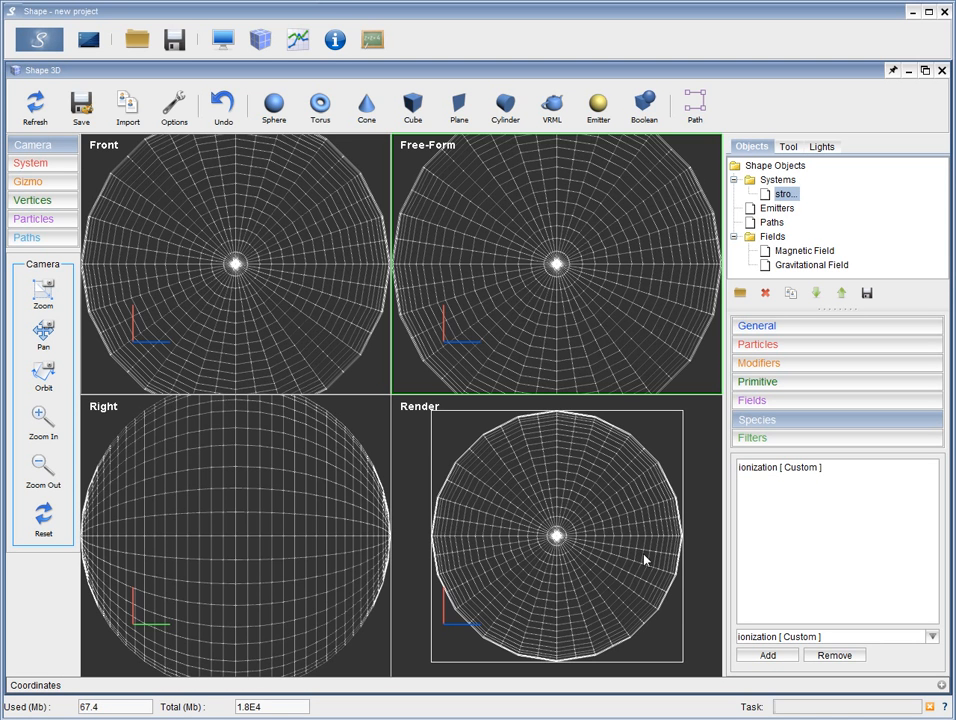
pyautogui.click(838, 325)
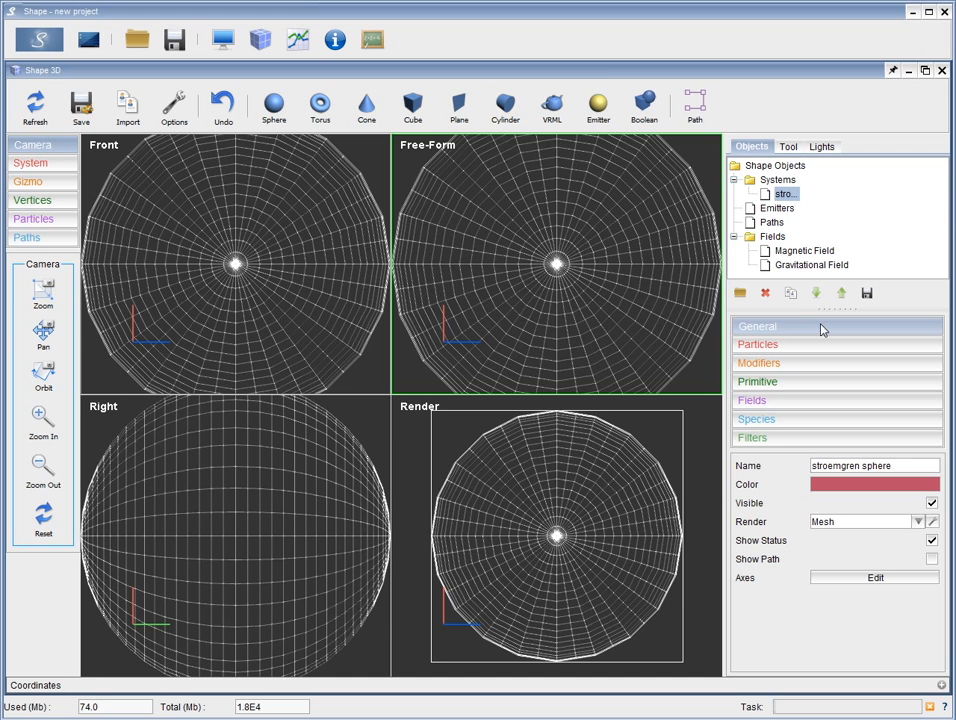
# Create an emitter inside the sphere in the Front view, drawn with a radius of about 3.85E15 m
pyautogui.click(598, 108)
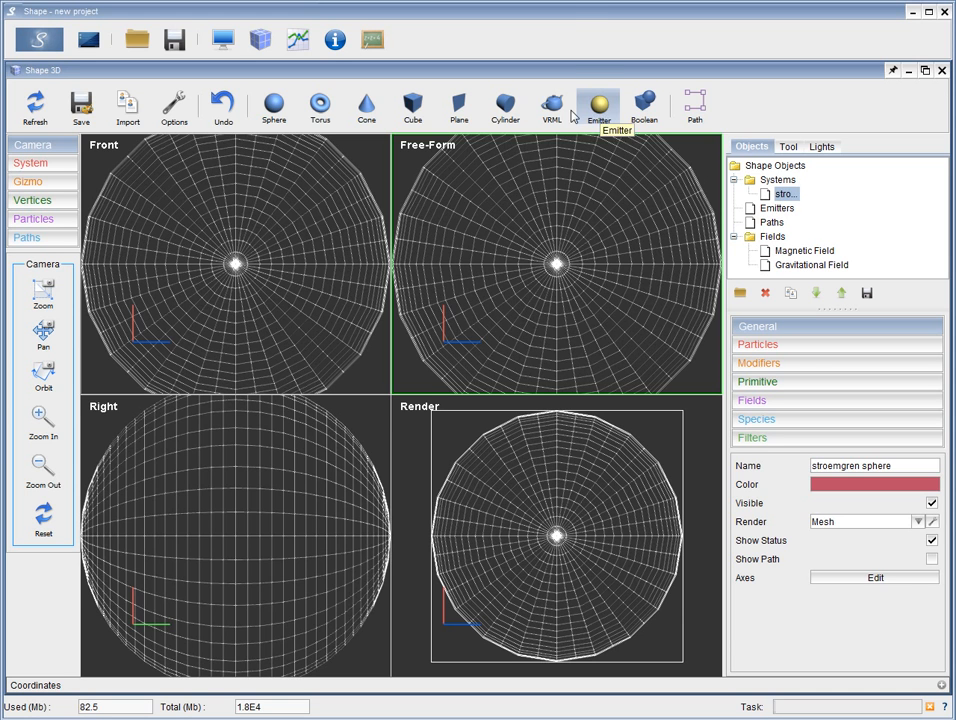
pyautogui.click(261, 277)
pyautogui.moveTo(261, 277); pyautogui.dragTo(314, 316)
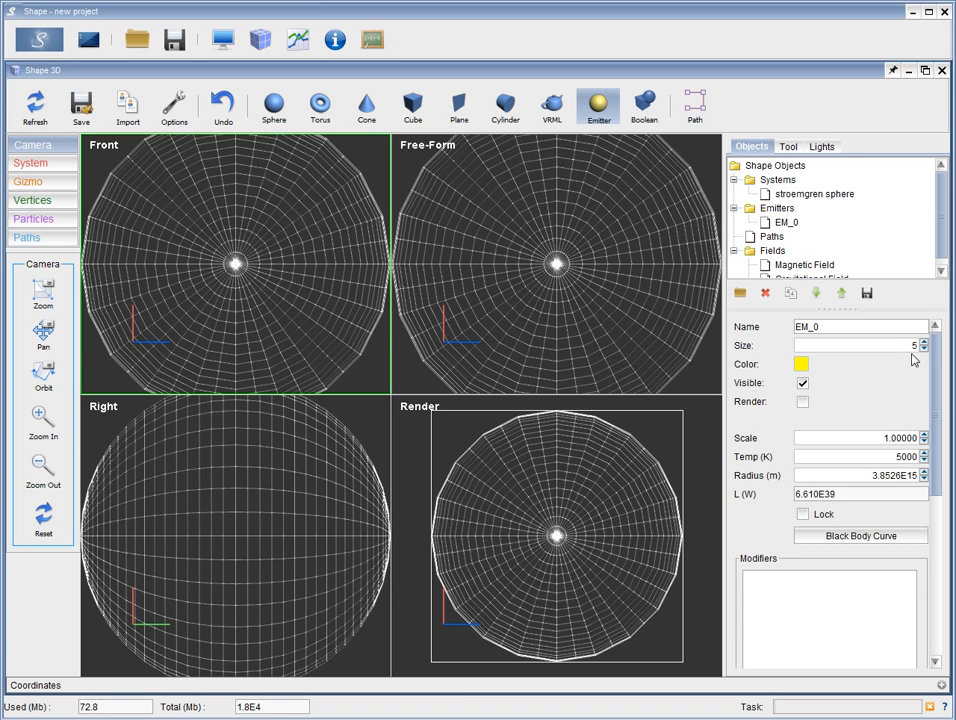
# Try a display size of 1E16 for the emitter, then reduce it to 1E15
pyautogui.moveTo(910, 346); pyautogui.dragTo(928, 346)
pyautogui.write('1E16')
pyautogui.press('Return')
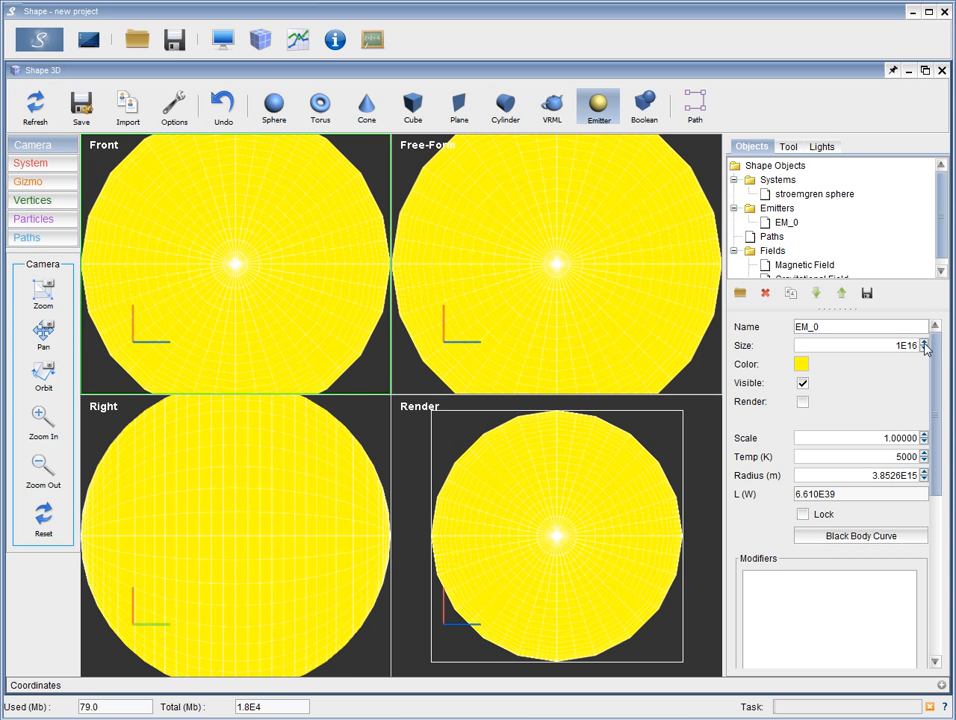
pyautogui.click(923, 349)
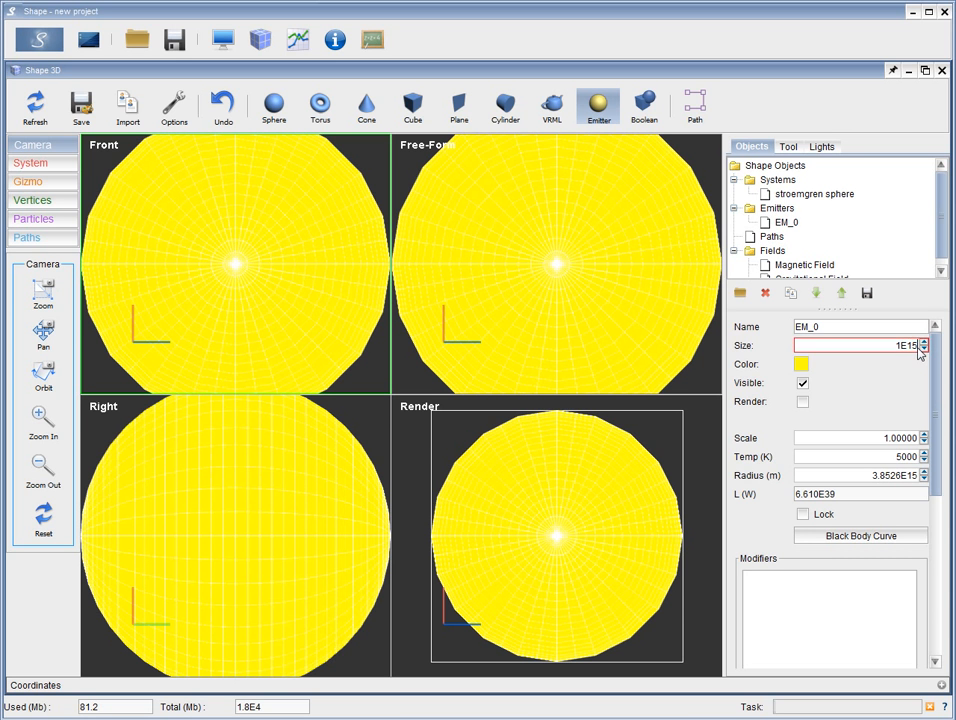
pyautogui.moveTo(867, 342); pyautogui.dragTo(927, 343)
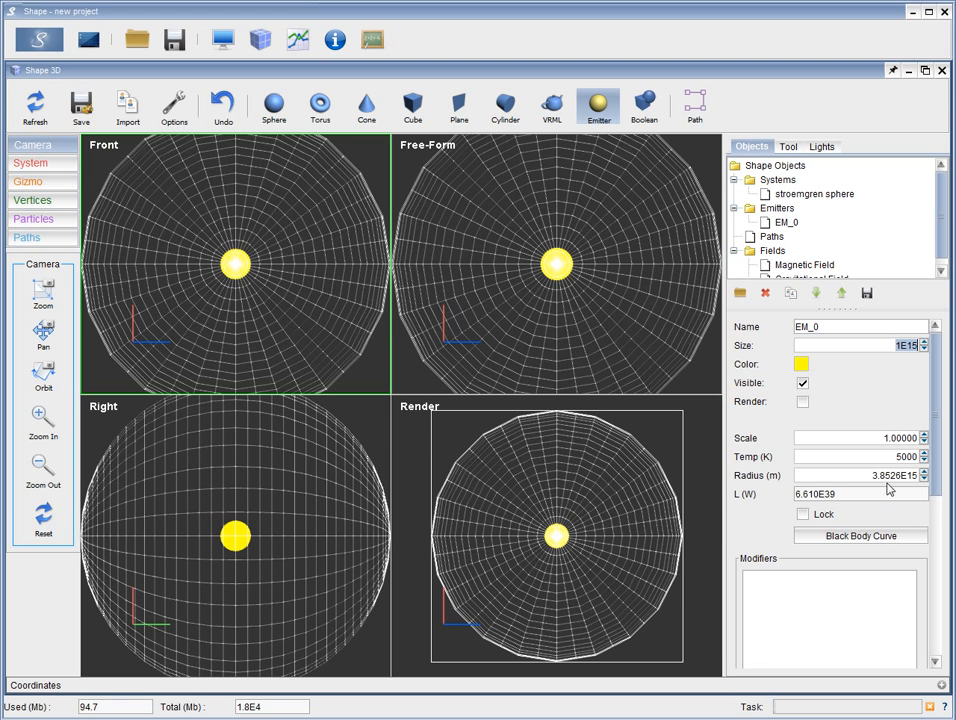
# Set the emitter's physical radius to 3.8526E9 m by changing only its exponent
pyautogui.moveTo(873, 476); pyautogui.dragTo(901, 484)
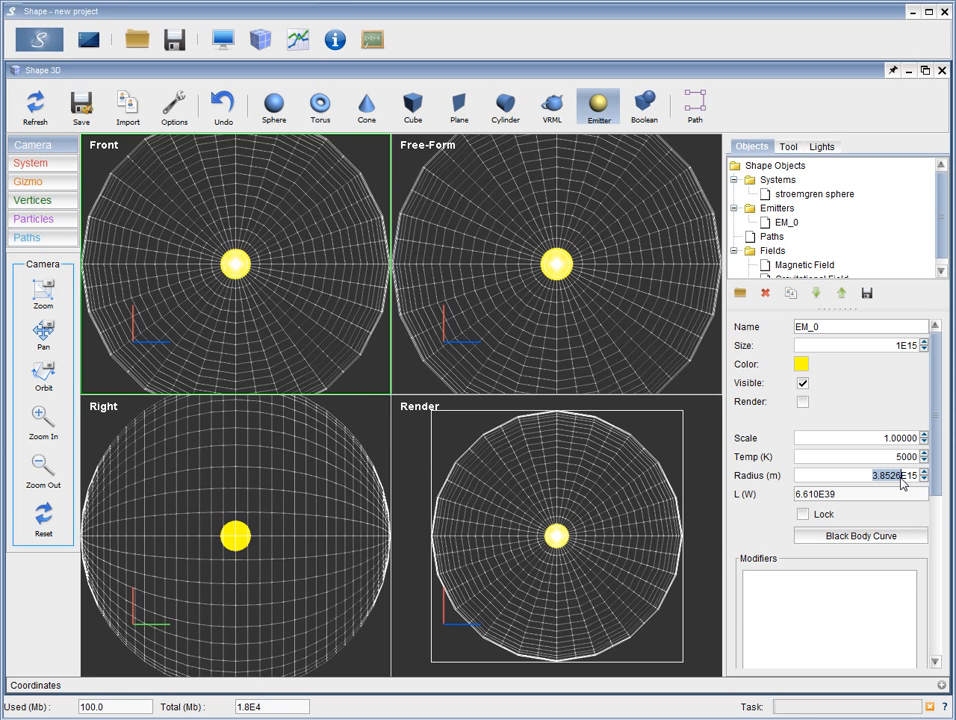
pyautogui.moveTo(907, 484); pyautogui.dragTo(920, 484)
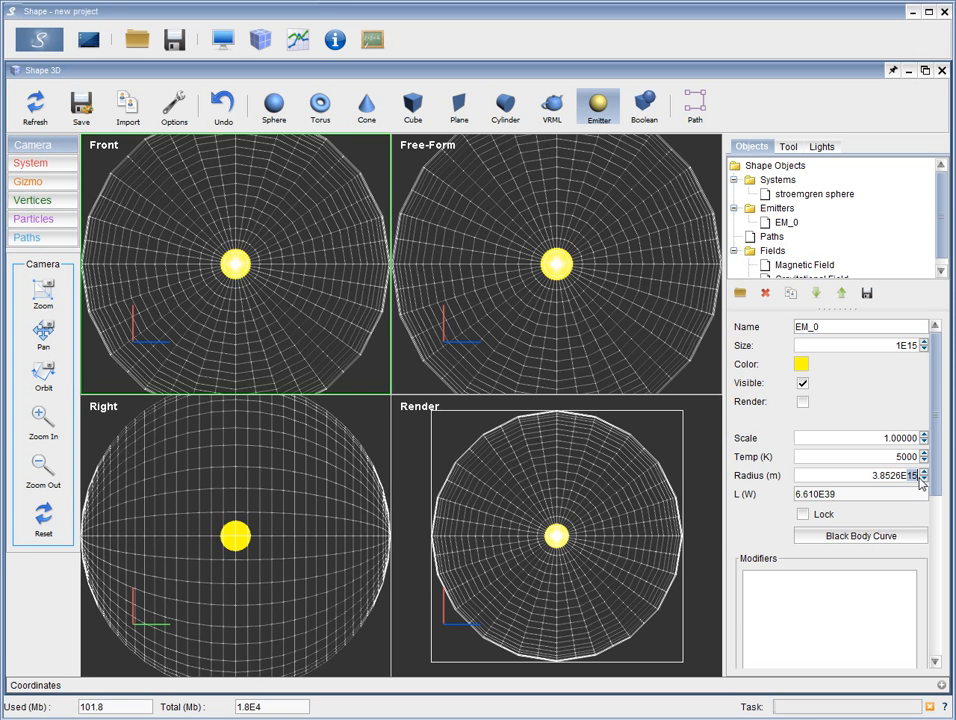
pyautogui.write('9')
pyautogui.press('Return')
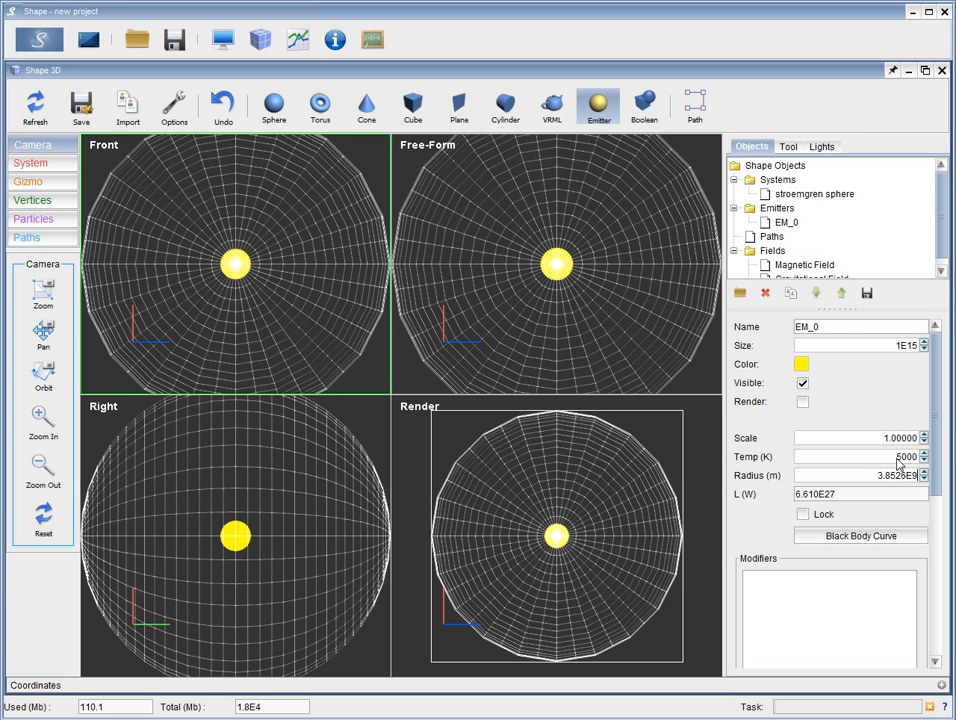
# Set the emitter's temperature to 5E4 K
pyautogui.click(895, 457)
pyautogui.write('1')
pyautogui.press('Return')
pyautogui.moveTo(898, 457); pyautogui.dragTo(909, 457)
pyautogui.write('5E4')
# Examine the emitter's black body curve in an enlarged graph with the Lyman limit shown, check the model values, and close the graph
pyautogui.click(896, 536)
pyautogui.moveTo(847, 386); pyautogui.dragTo(725, 298)
pyautogui.moveTo(569, 178); pyautogui.dragTo(546, 88)
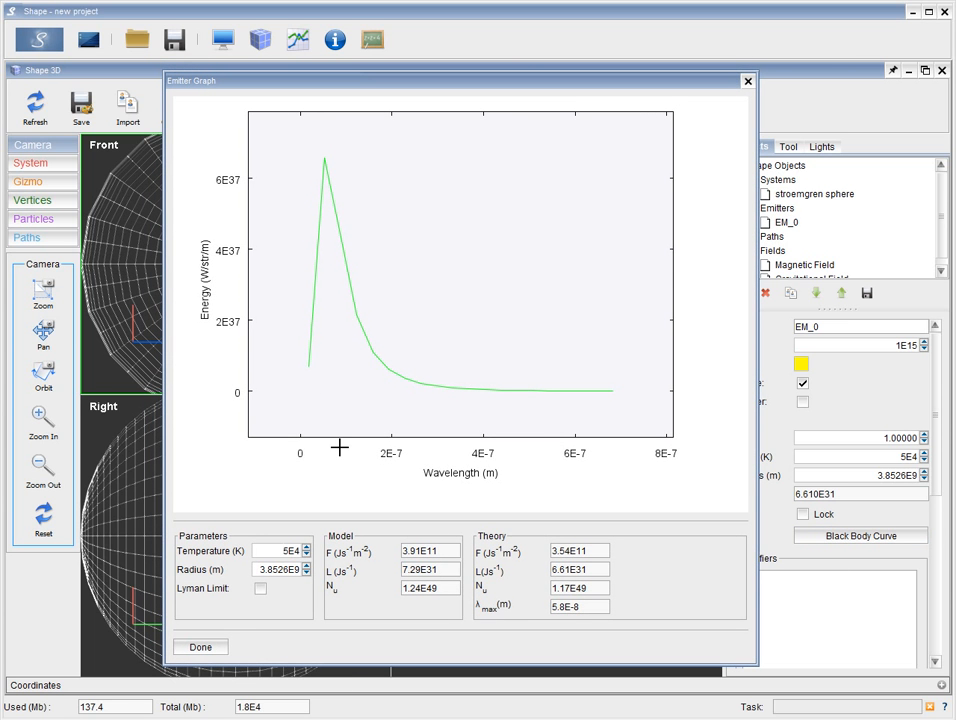
pyautogui.moveTo(758, 632); pyautogui.dragTo(862, 632)
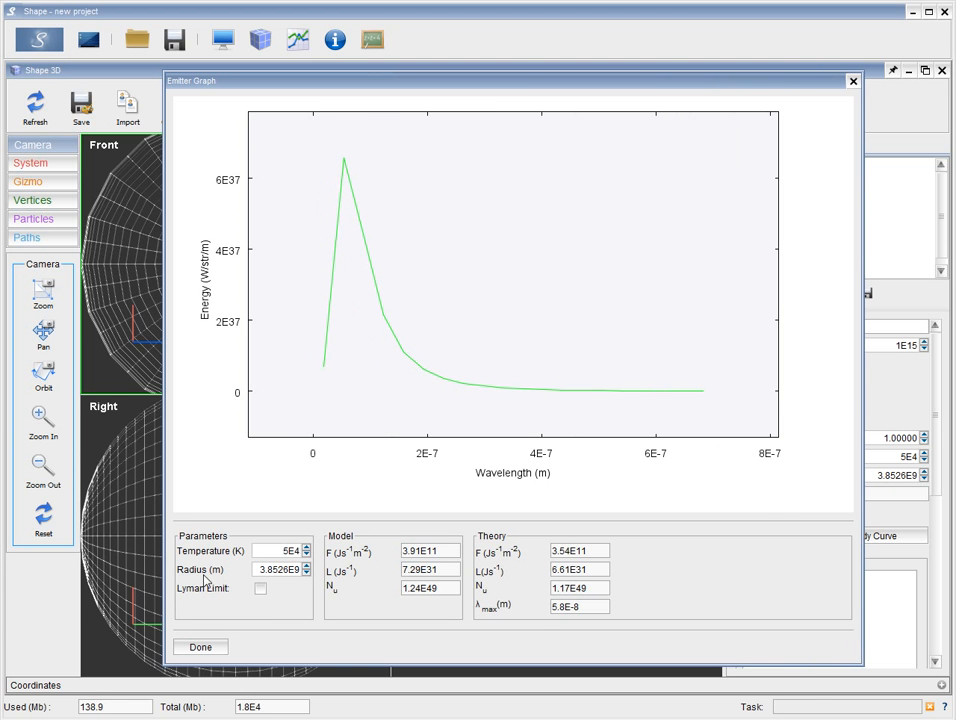
pyautogui.click(262, 590)
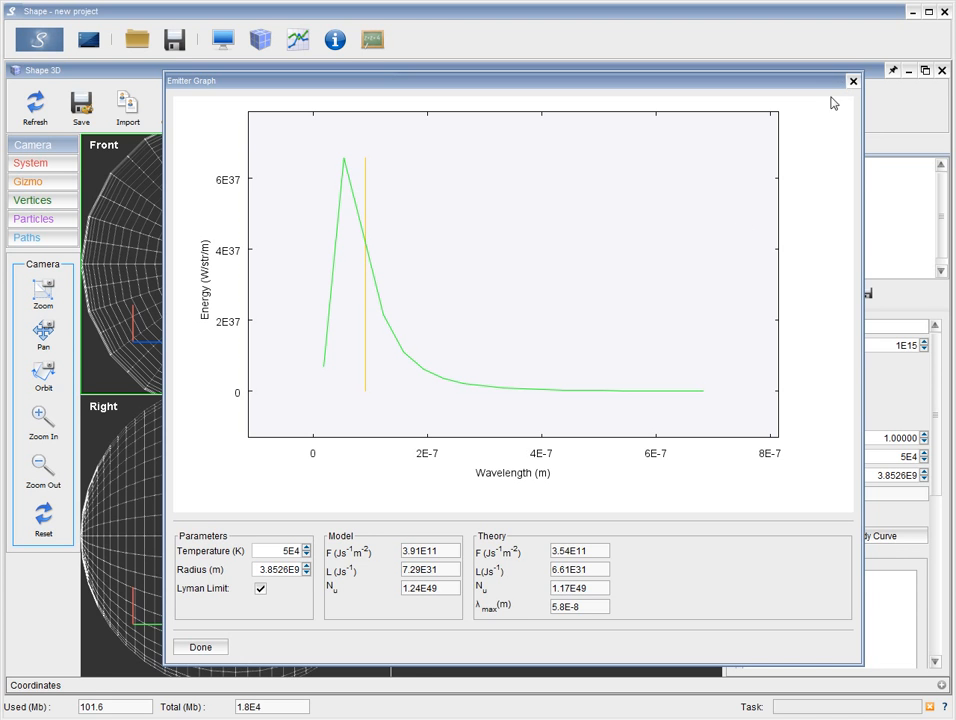
pyautogui.moveTo(439, 591); pyautogui.dragTo(400, 589)
pyautogui.moveTo(440, 551); pyautogui.dragTo(380, 572)
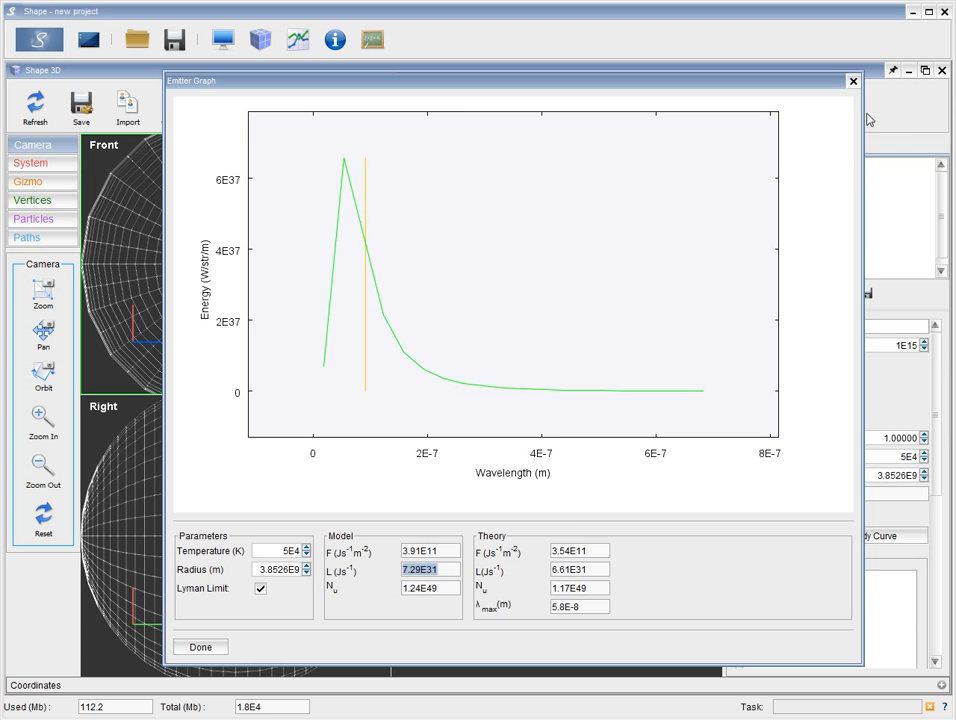
pyautogui.click(853, 80)
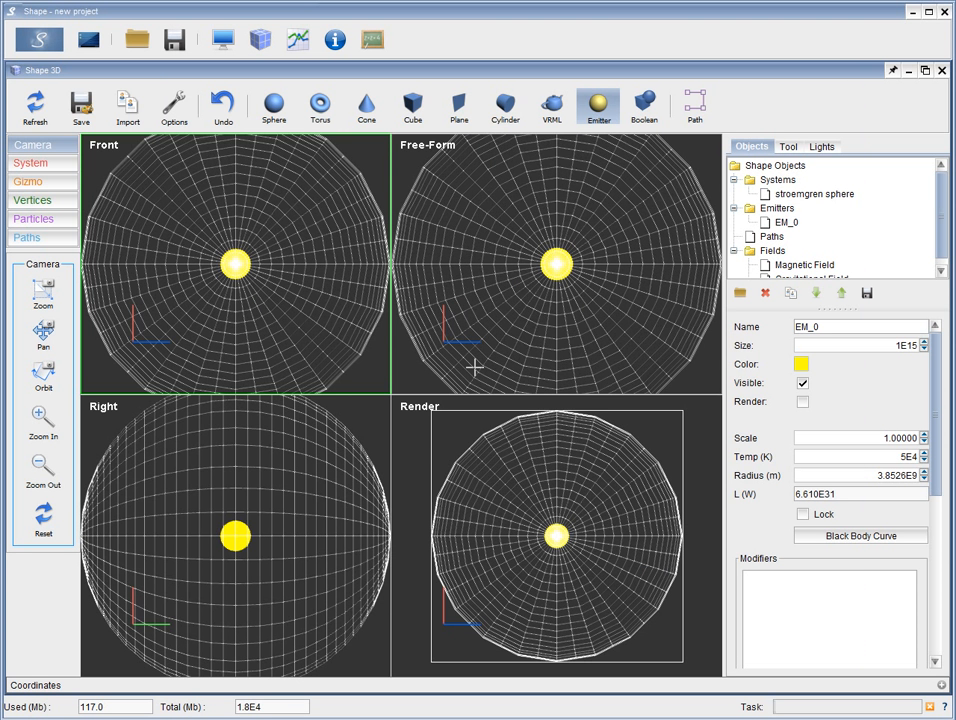
# Switch to the Renderer module and render the ionized sphere
pyautogui.click(224, 38)
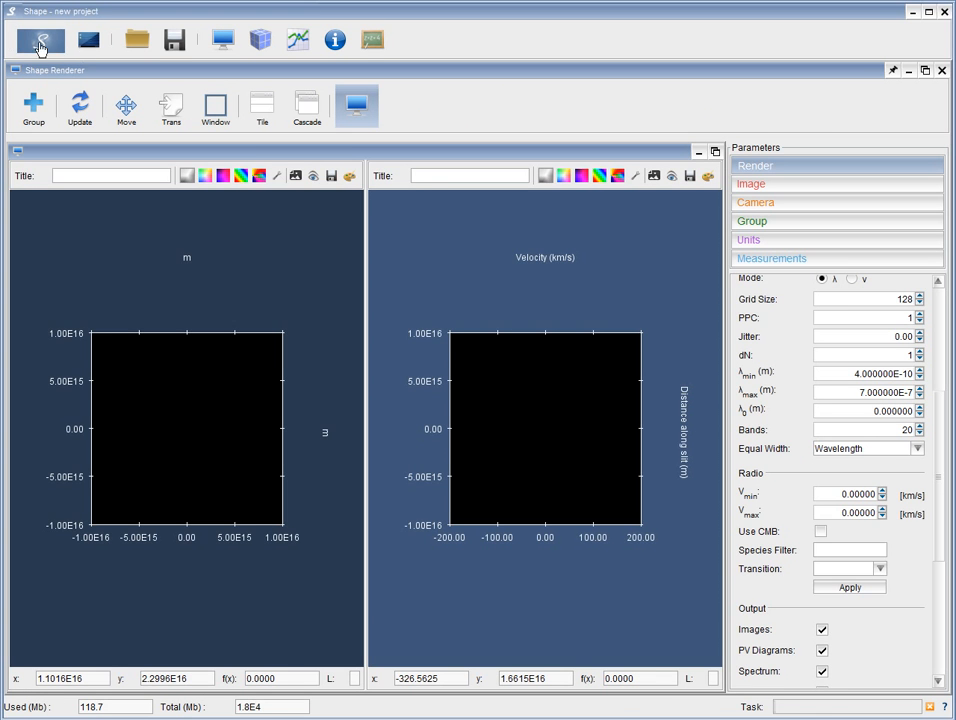
pyautogui.click(38, 42)
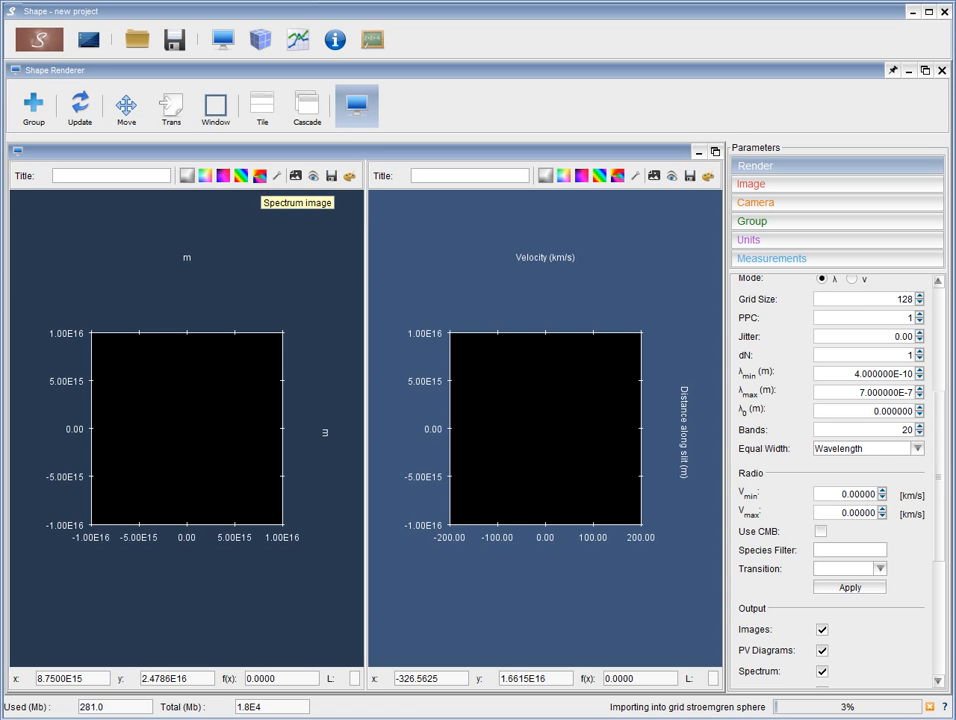
pyautogui.scroll(5, 933, 481)
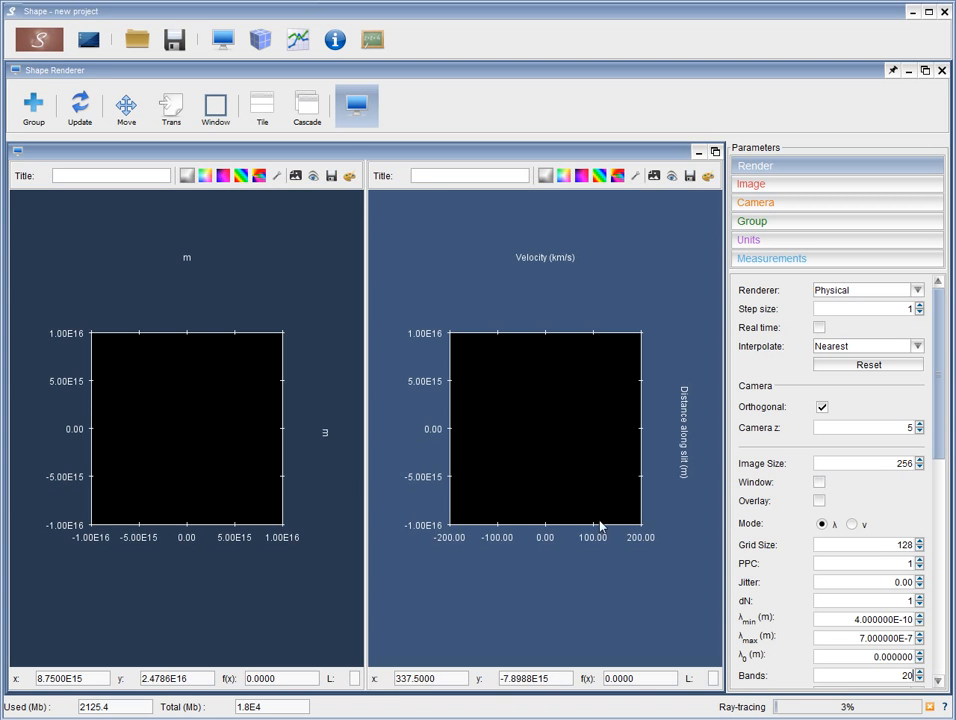
pyautogui.moveTo(890, 464); pyautogui.dragTo(932, 466)
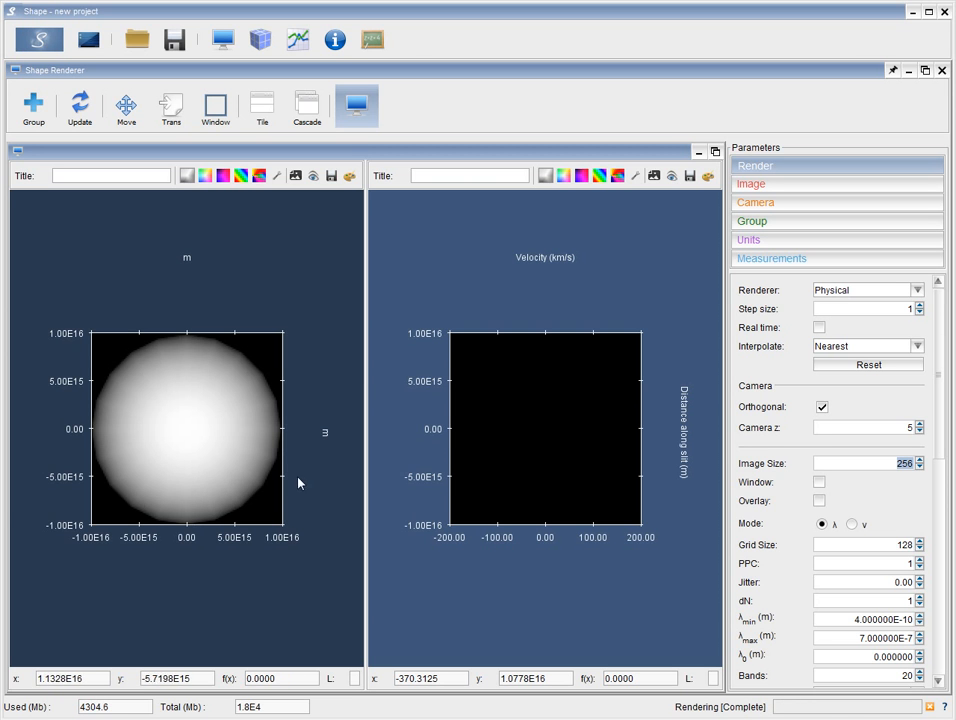
# View the rendered sphere as a spectrum image, then return it to grayscale
pyautogui.click(259, 175)
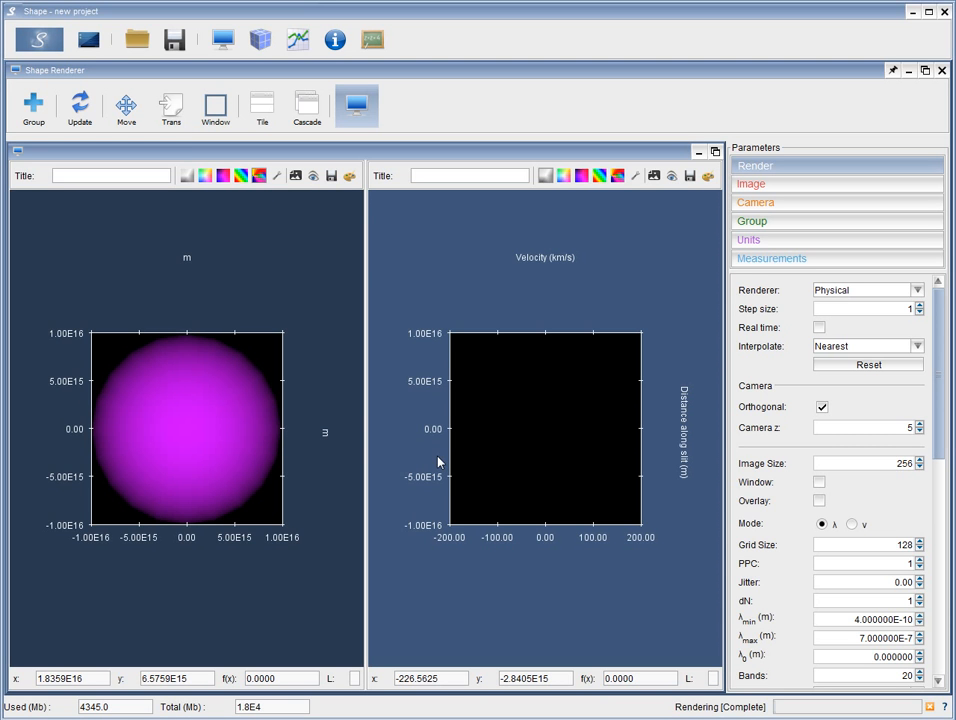
pyautogui.click(188, 176)
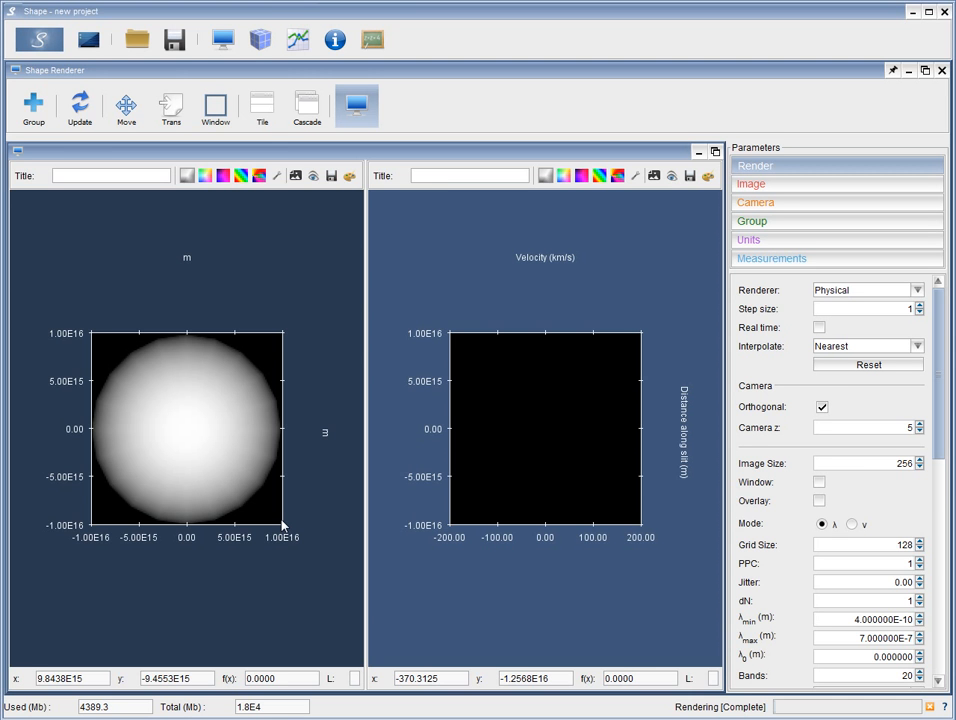
# Back in the 3D module, set the f₀ value of the stroemgren sphere's Density modifier to 1.0e10
pyautogui.click(264, 44)
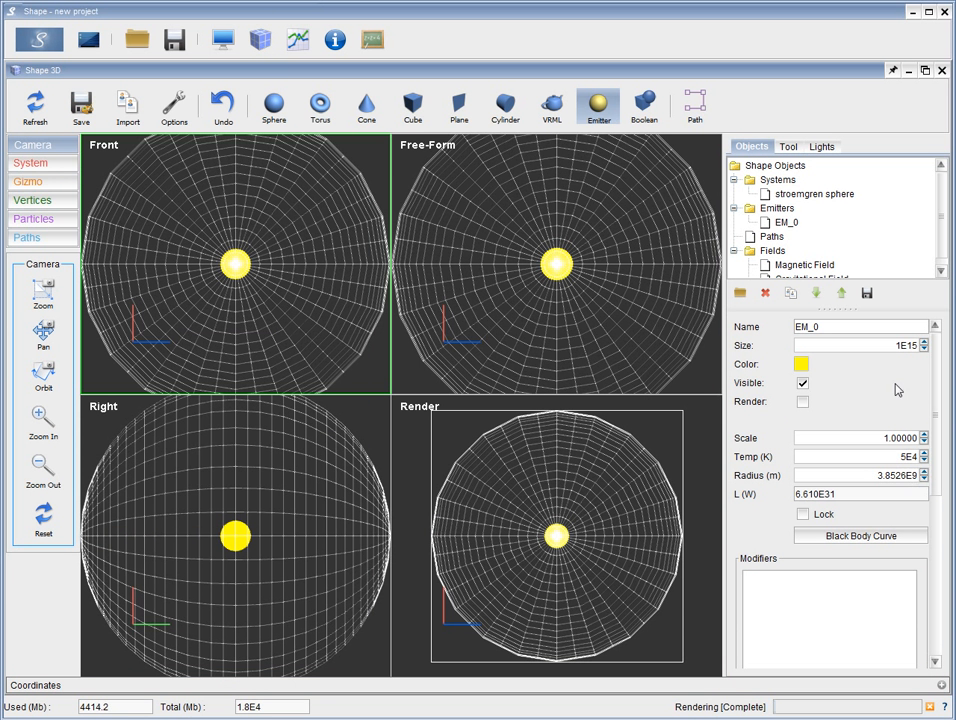
pyautogui.click(797, 196)
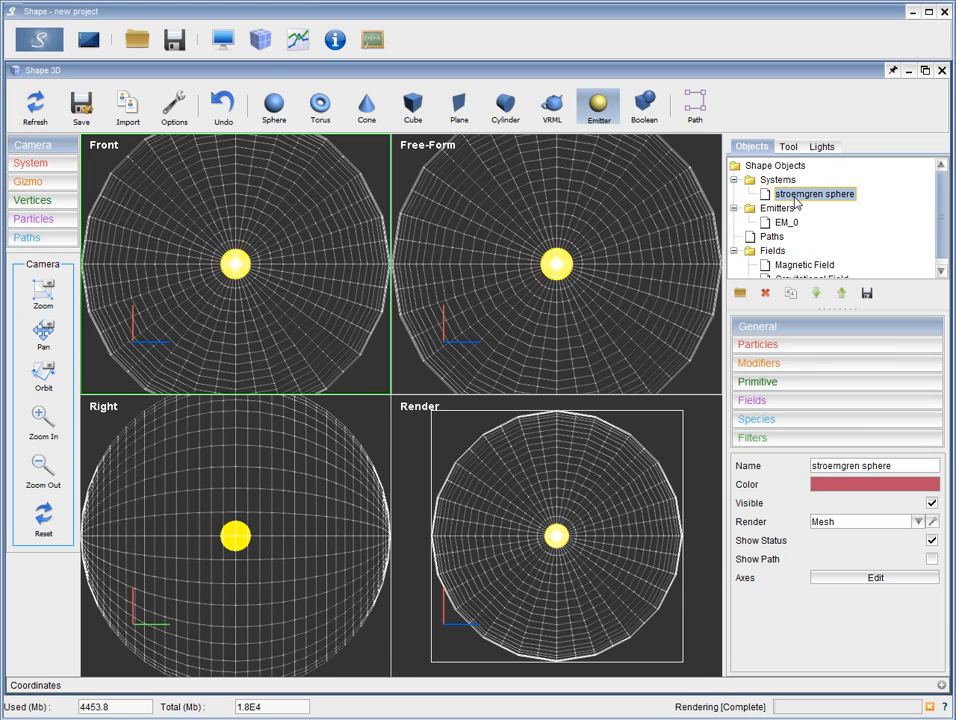
pyautogui.click(785, 384)
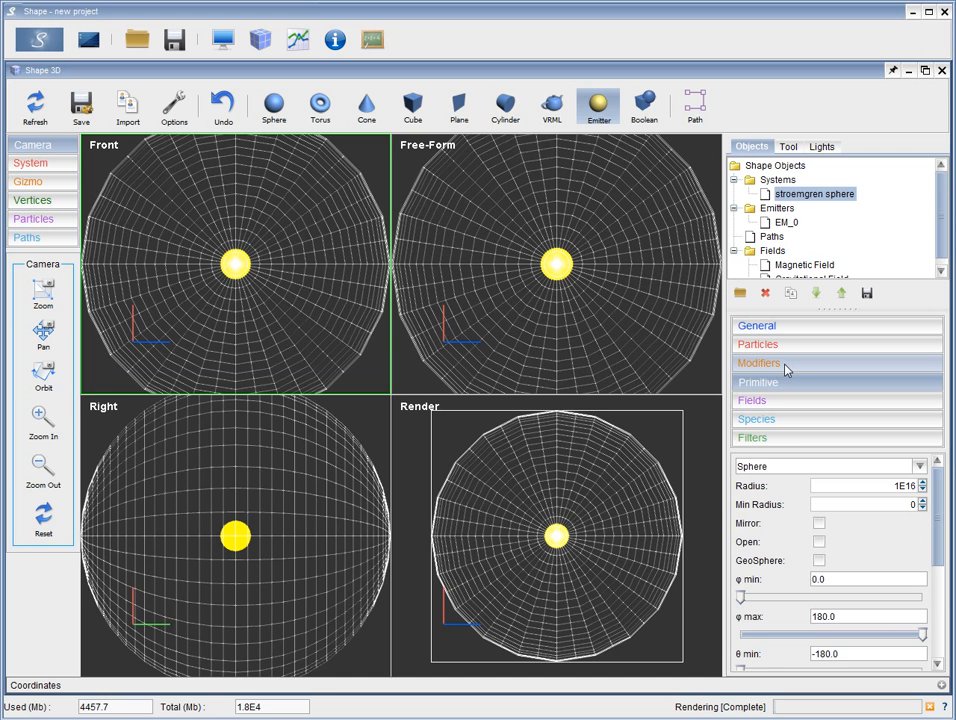
pyautogui.click(786, 367)
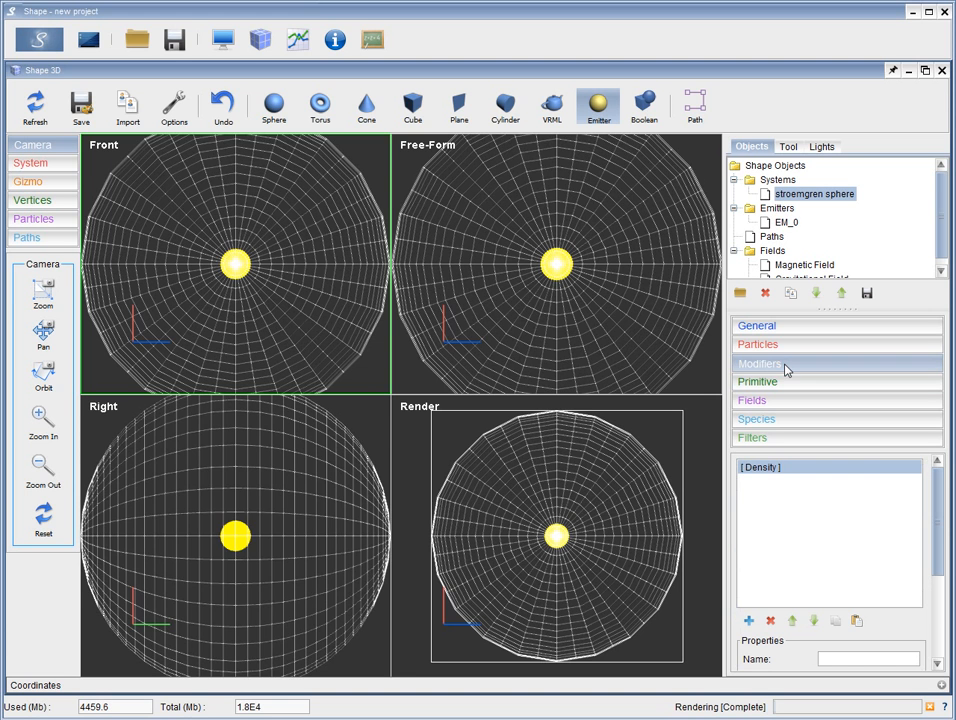
pyautogui.moveTo(935, 531); pyautogui.dragTo(935, 598)
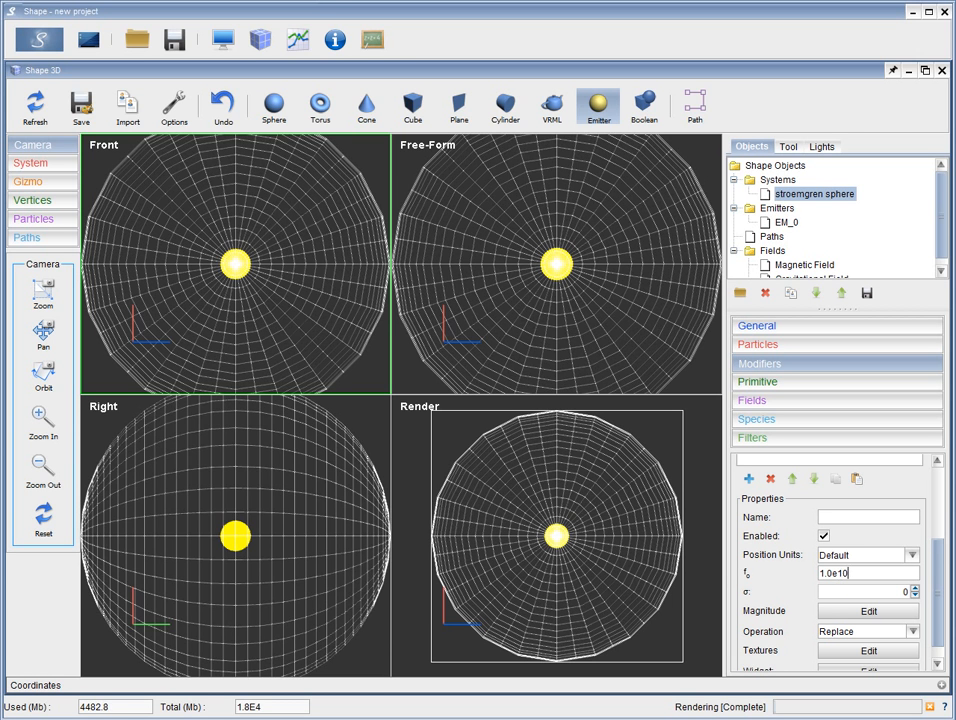
# In the Renderer module, set both the grid size and the image size to 64, and render the sphere
pyautogui.click(223, 38)
pyautogui.doubleClick(906, 546)
pyautogui.write('64')
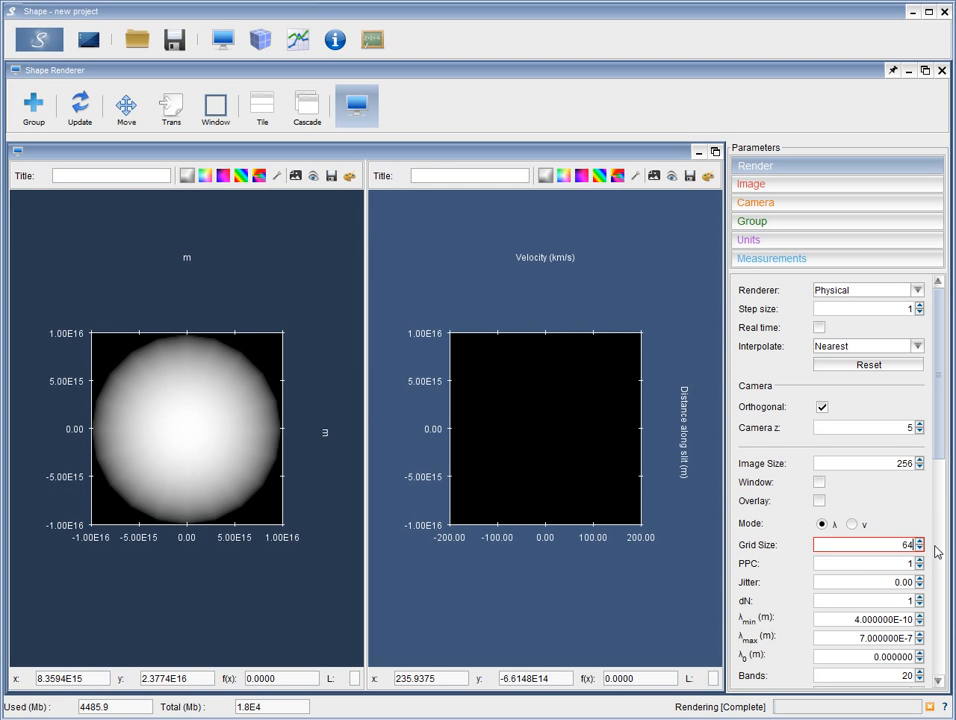
pyautogui.press('Return')
pyautogui.doubleClick(900, 464)
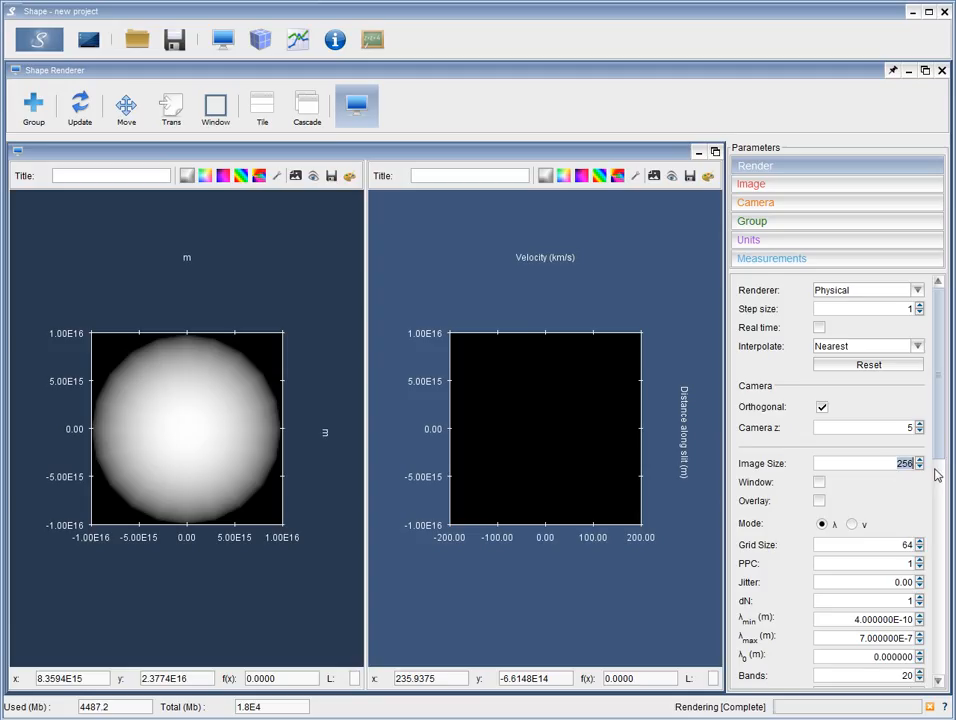
pyautogui.write('64')
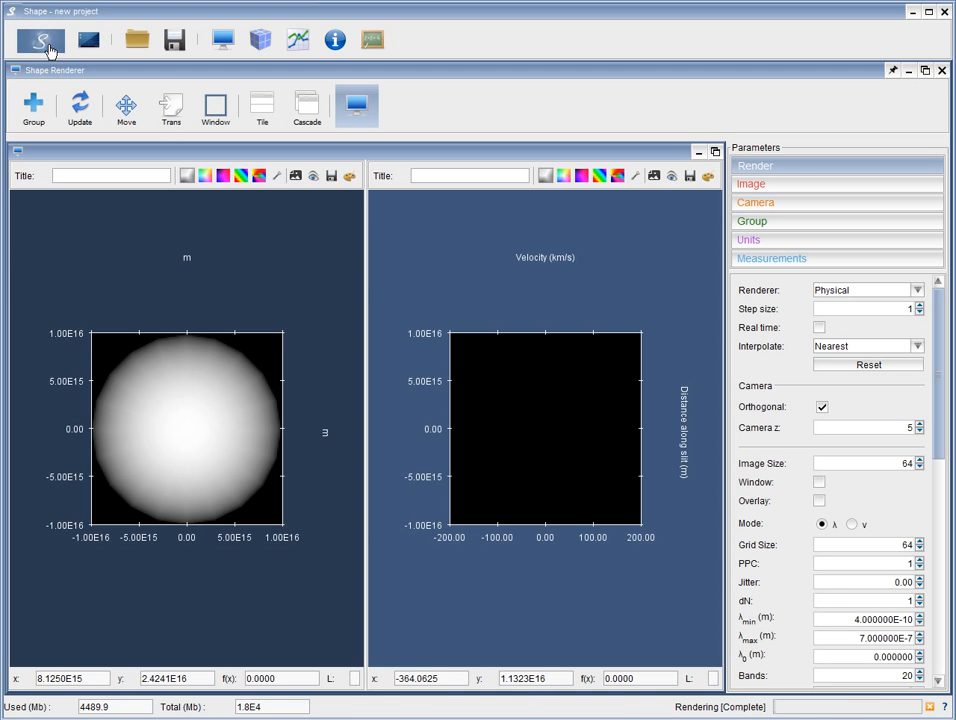
pyautogui.click(40, 38)
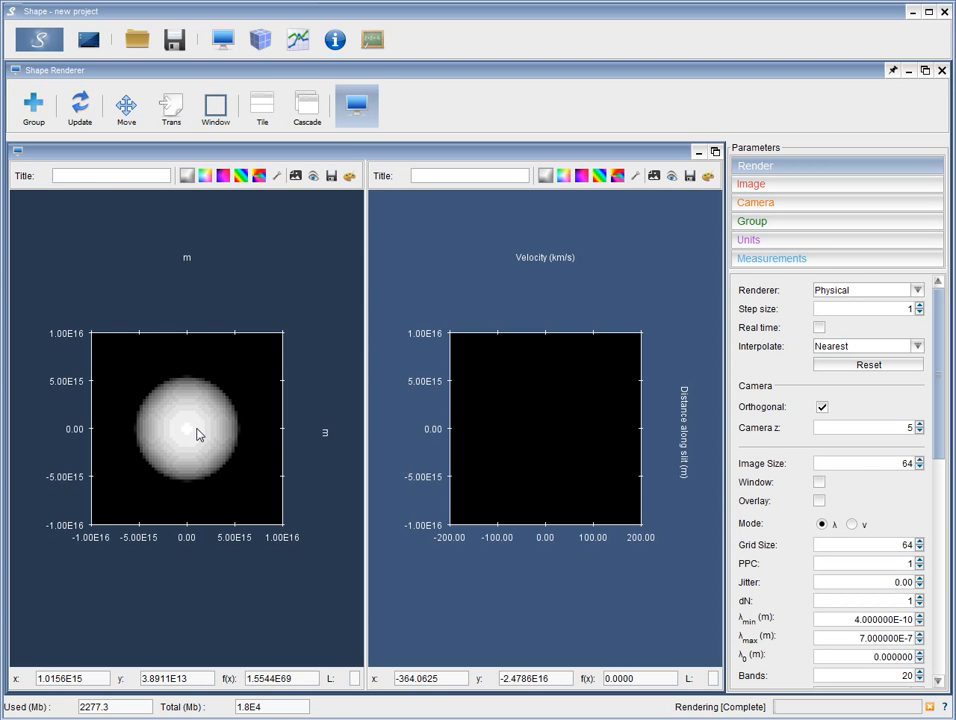
# Try a different exponent for the Density modifier's f₀ in the 3D module and re-render the sphere in the Renderer
pyautogui.click(259, 39)
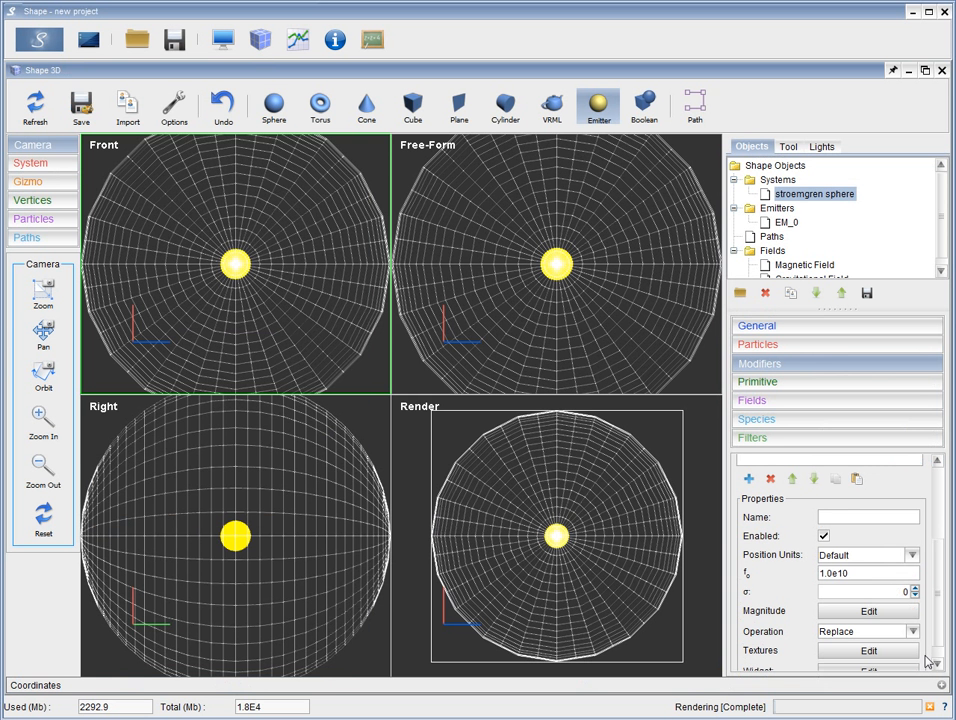
pyautogui.click(845, 573)
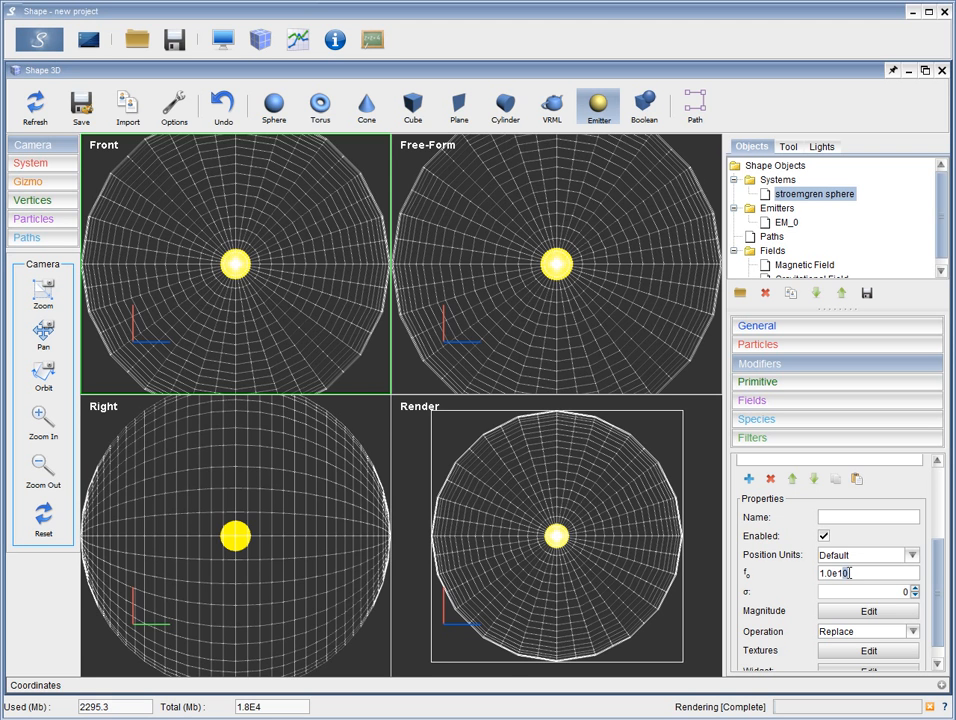
pyautogui.click(224, 40)
pyautogui.click(33, 40)
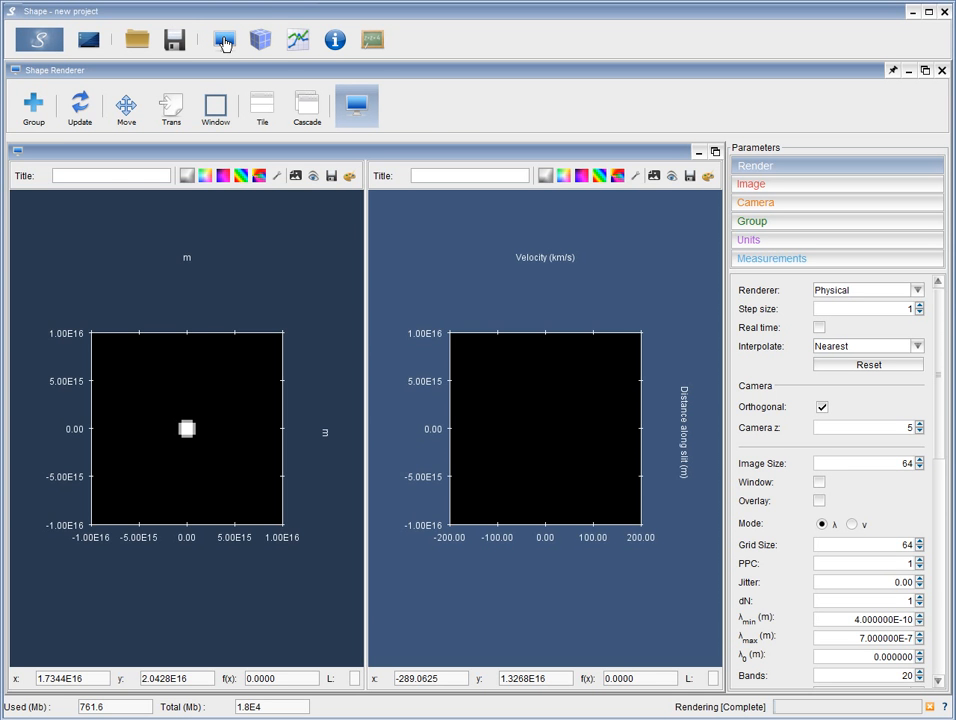
# Return the Density modifier's f₀ to 1.0e10 in the 3D module and render the sphere again
pyautogui.click(262, 41)
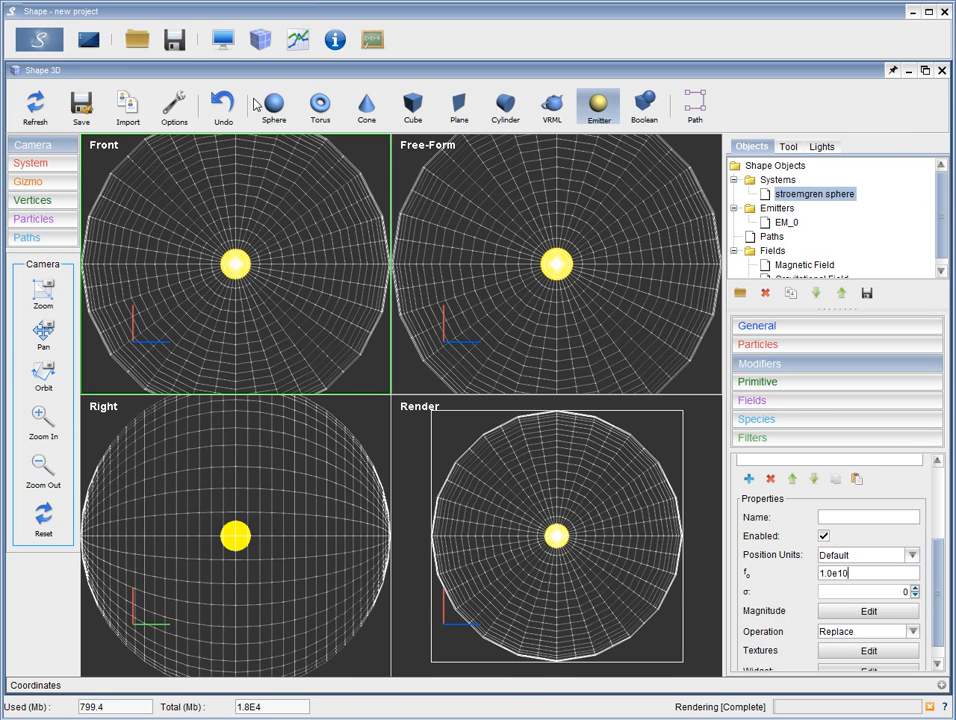
pyautogui.click(223, 42)
pyautogui.click(46, 46)
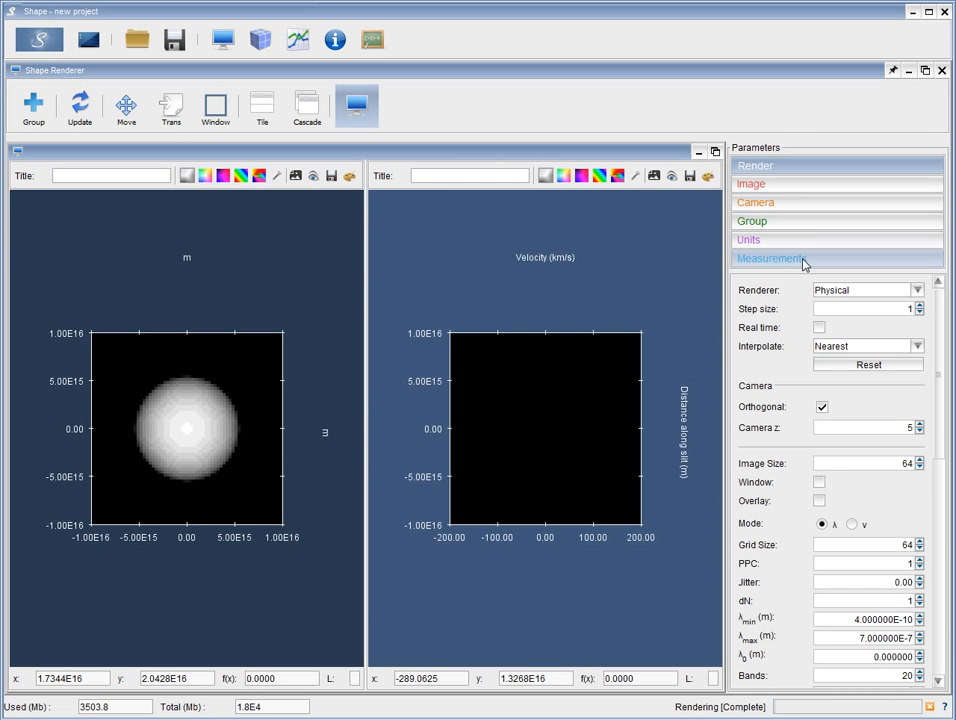
# Display the protractor over the rendered image and set its outer radius to 5e15 m, refining it to 5.50E15 m
pyautogui.click(803, 261)
pyautogui.click(815, 314)
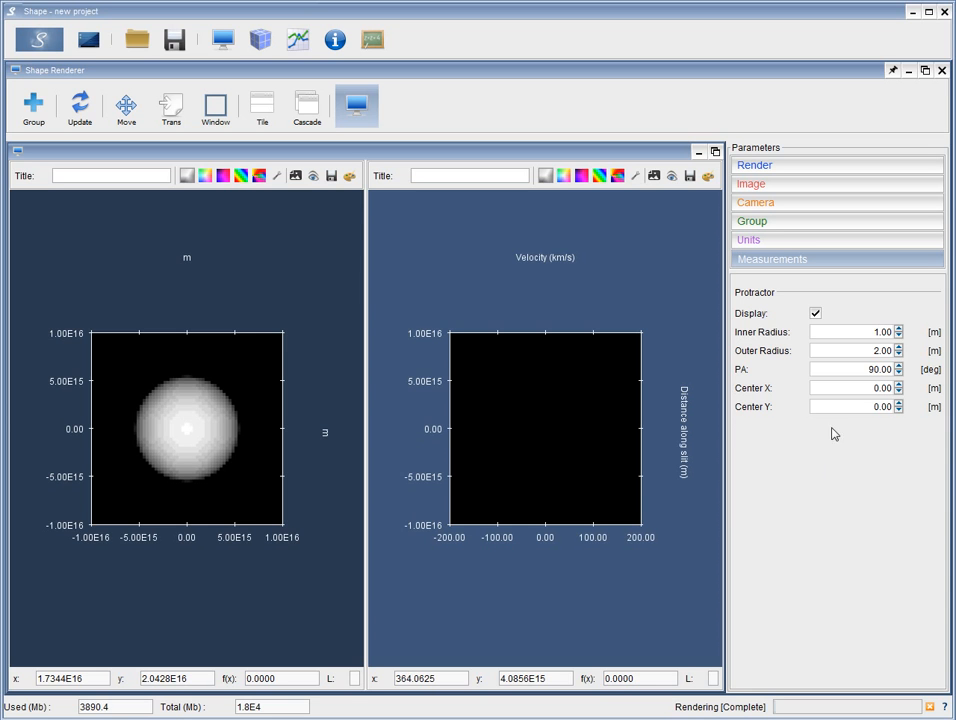
pyautogui.moveTo(874, 357); pyautogui.dragTo(890, 357)
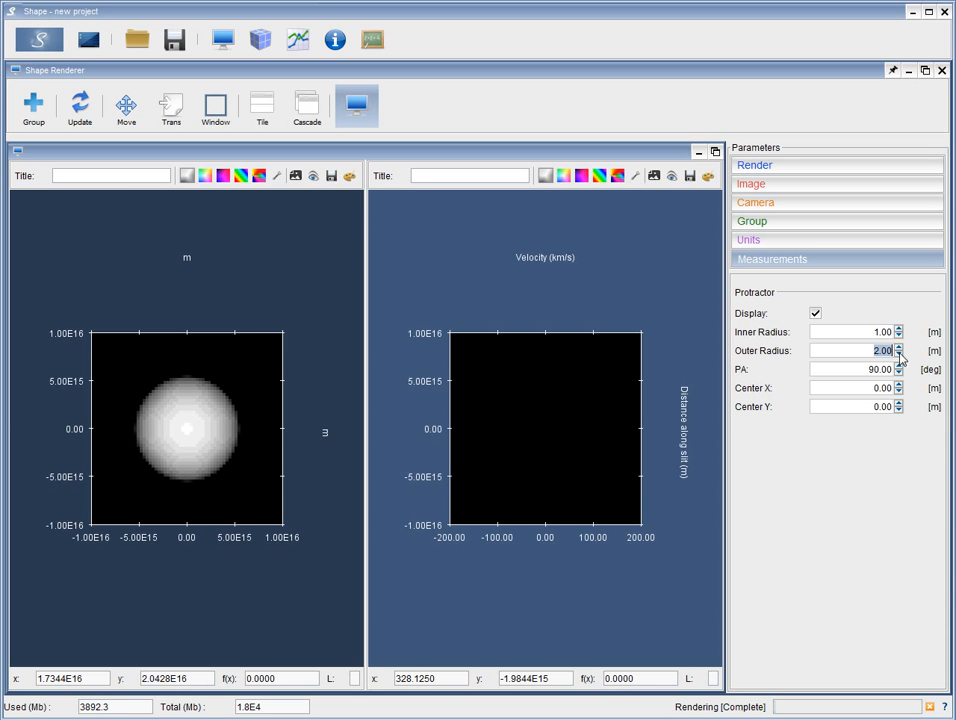
pyautogui.write('5e15')
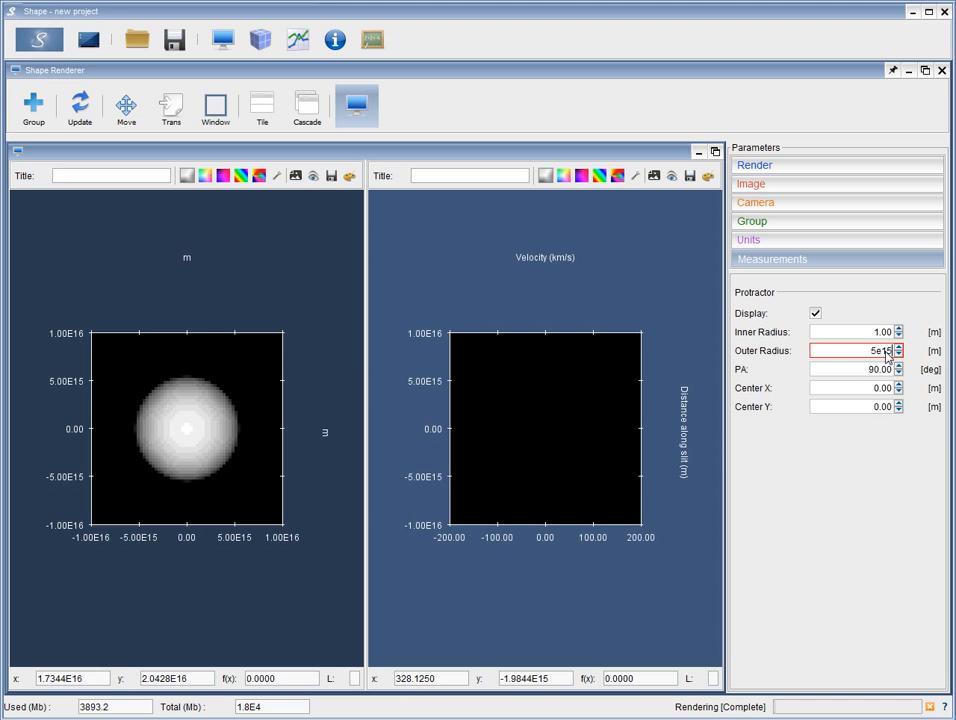
pyautogui.press('Return')
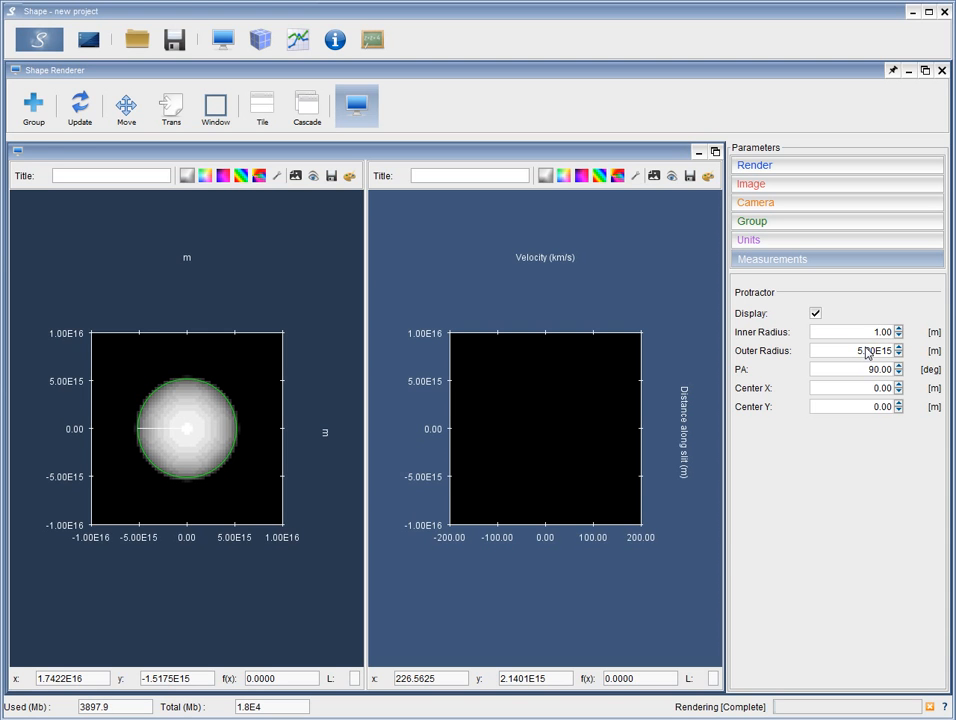
pyautogui.write('5')
pyautogui.press('Return')
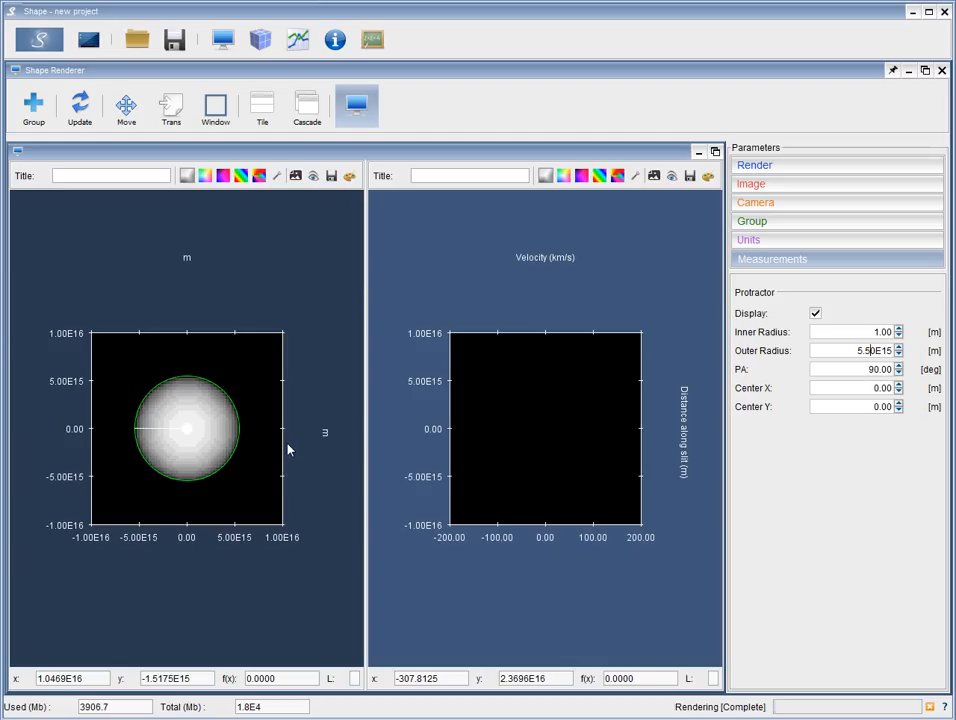
# Back in the 3D module, check the sphere's primitive settings and open the texture editor of its Density modifier
pyautogui.click(260, 39)
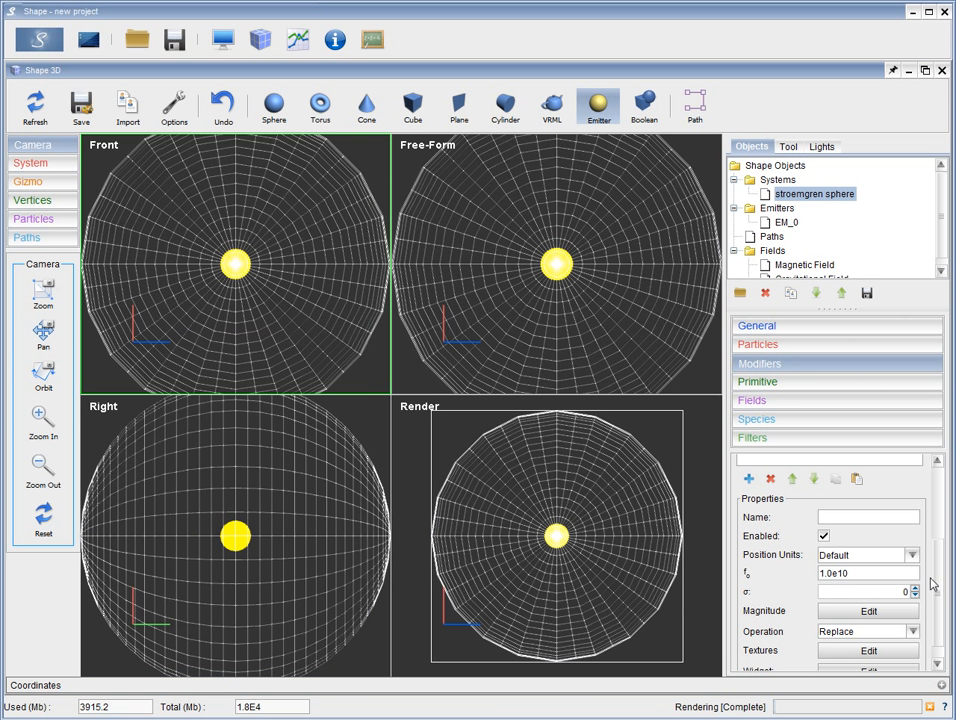
pyautogui.moveTo(939, 598); pyautogui.dragTo(950, 506)
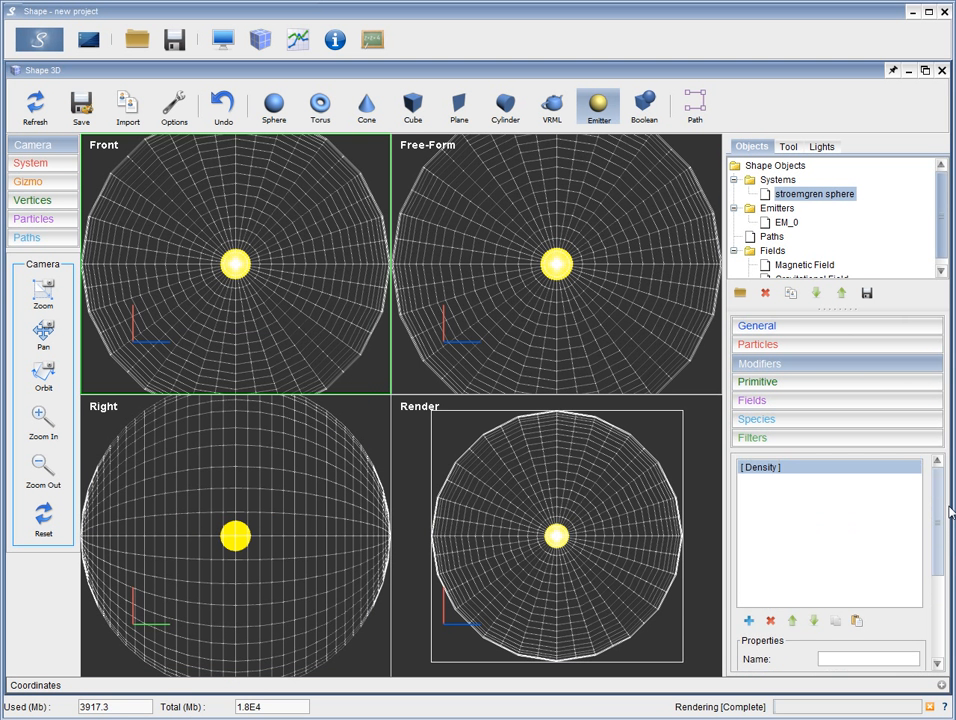
pyautogui.click(835, 382)
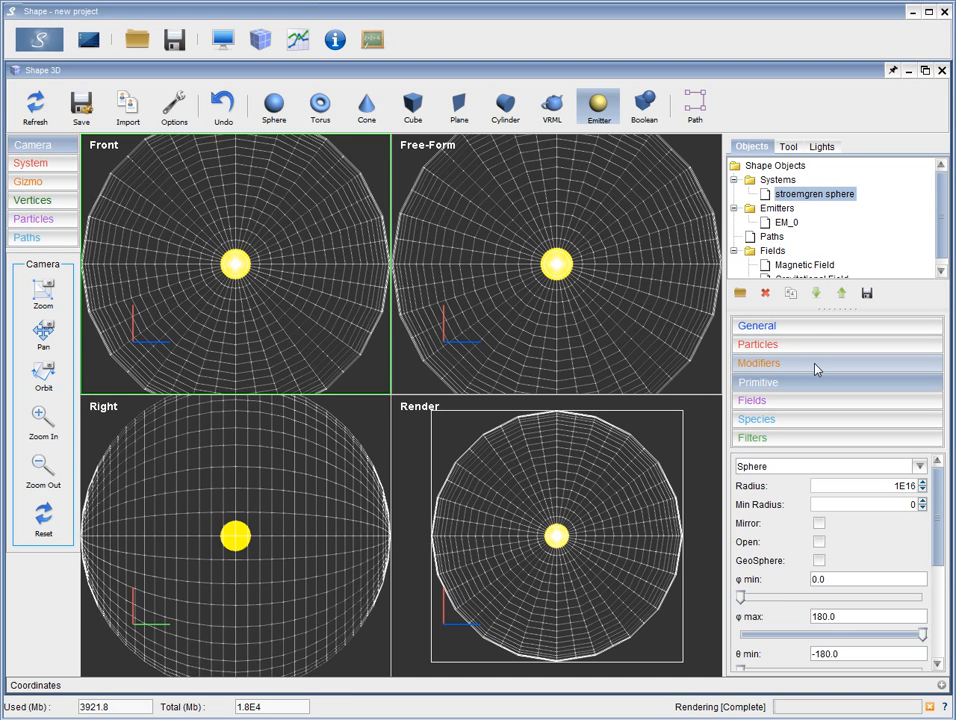
pyautogui.click(818, 370)
pyautogui.moveTo(935, 504); pyautogui.dragTo(935, 636)
pyautogui.click(869, 629)
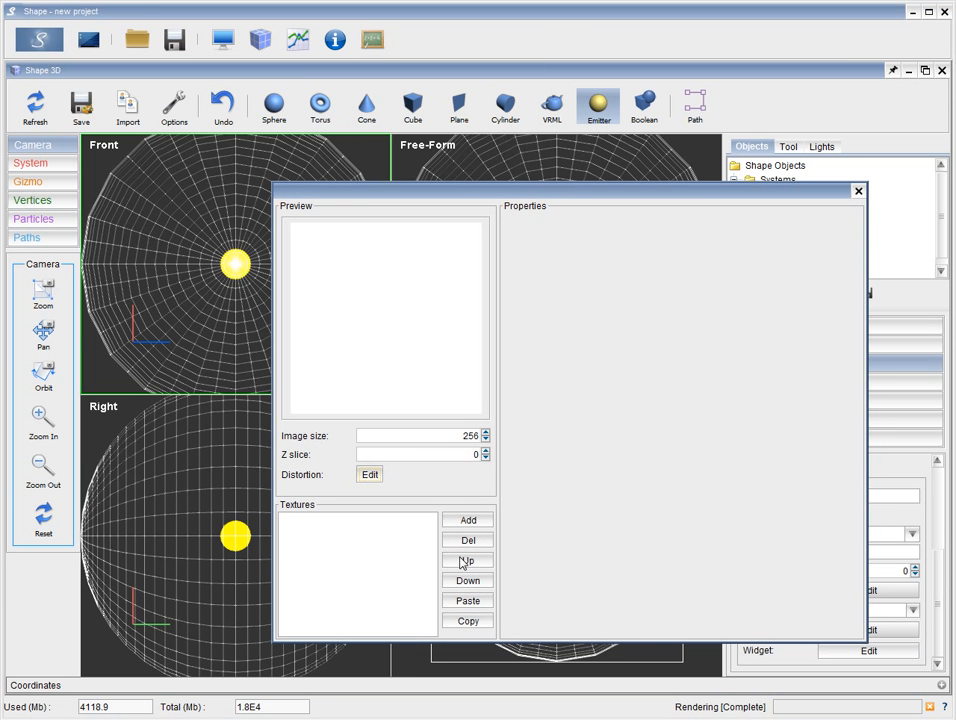
pyautogui.click(467, 520)
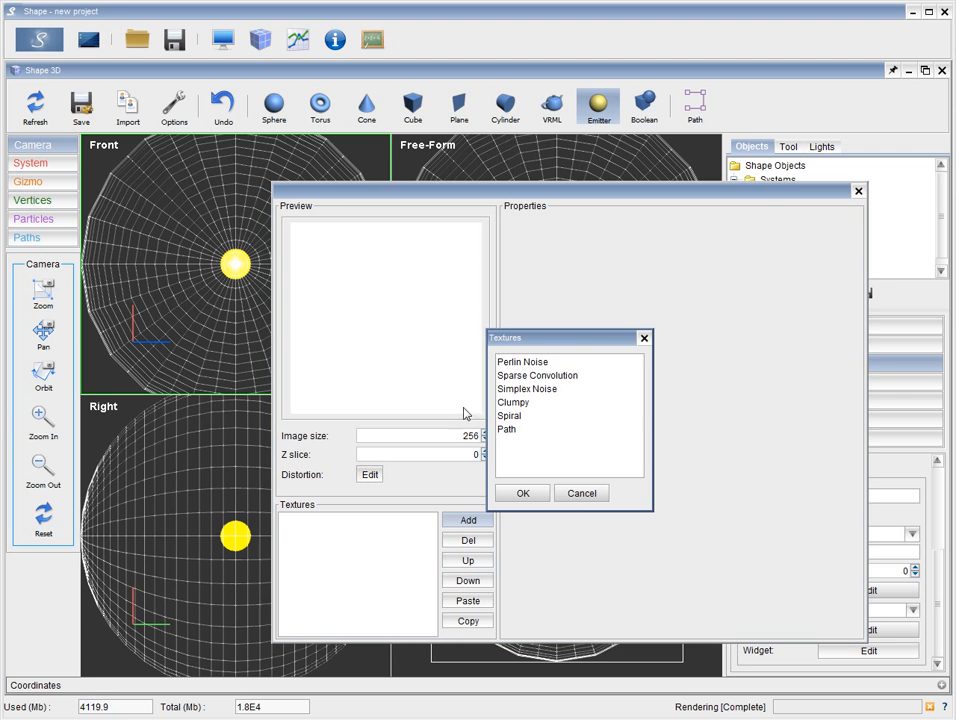
pyautogui.click(528, 390)
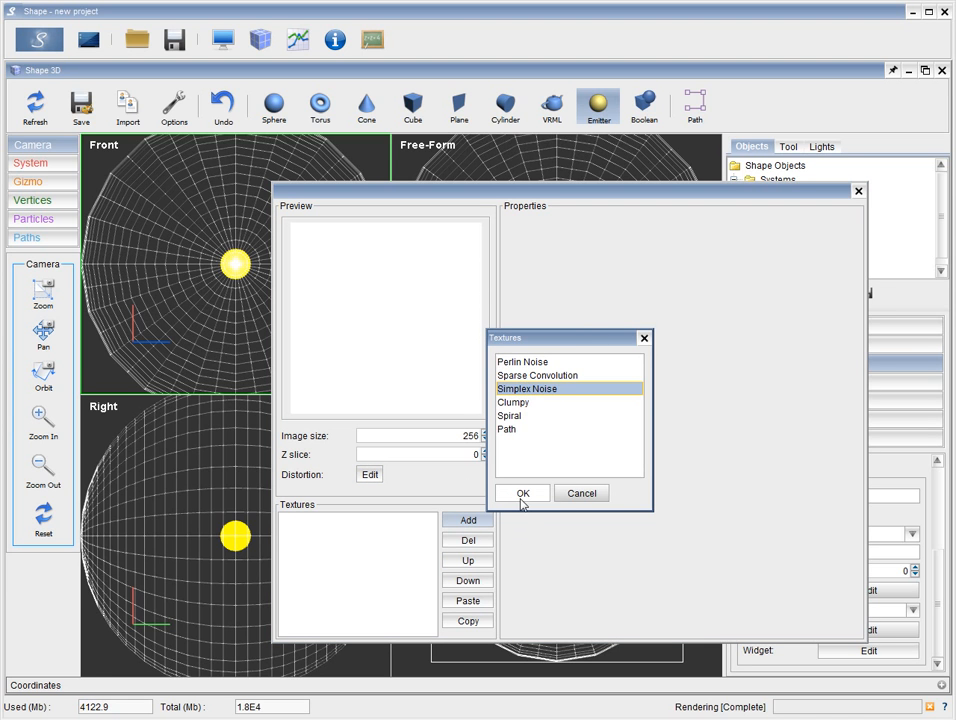
pyautogui.click(513, 402)
pyautogui.click(521, 493)
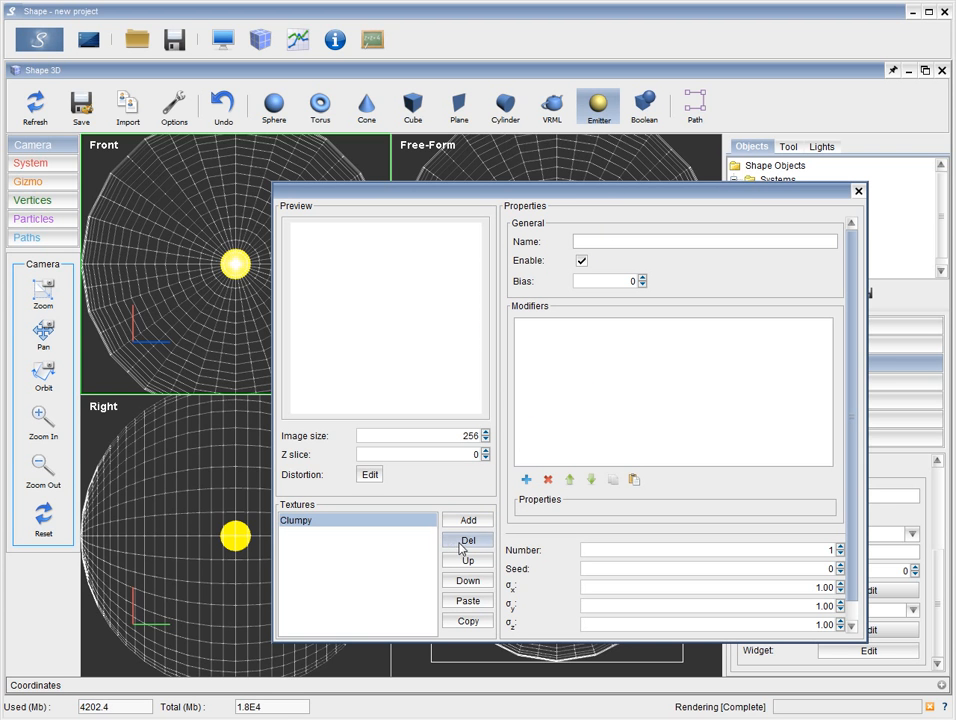
pyautogui.click(452, 548)
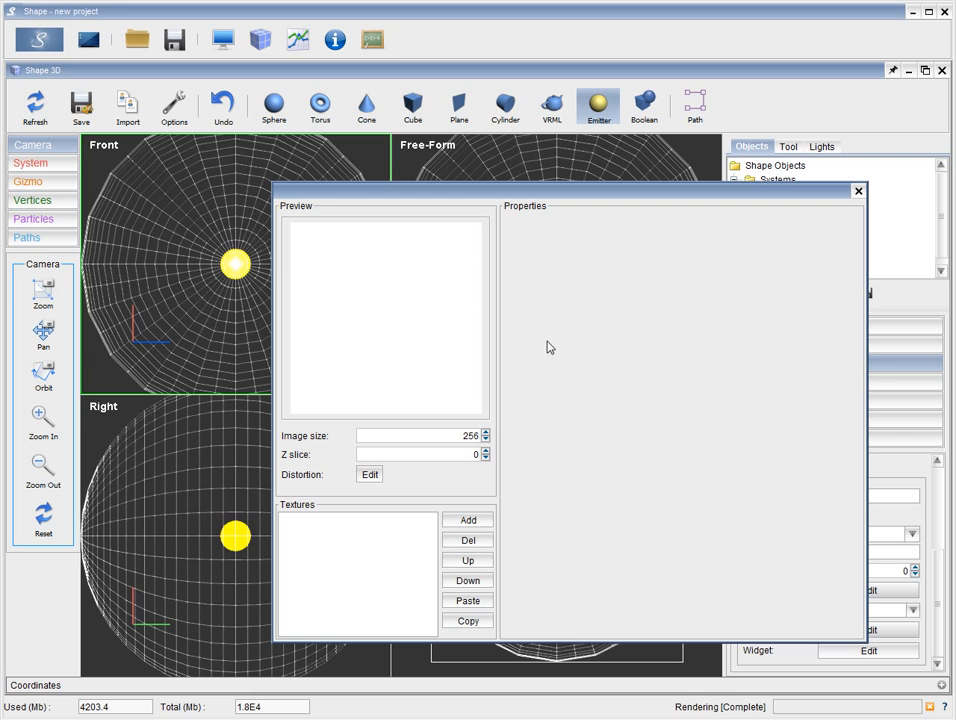
# Add a Sparse Convolution texture to the Density modifier
pyautogui.click(467, 520)
pyautogui.click(527, 375)
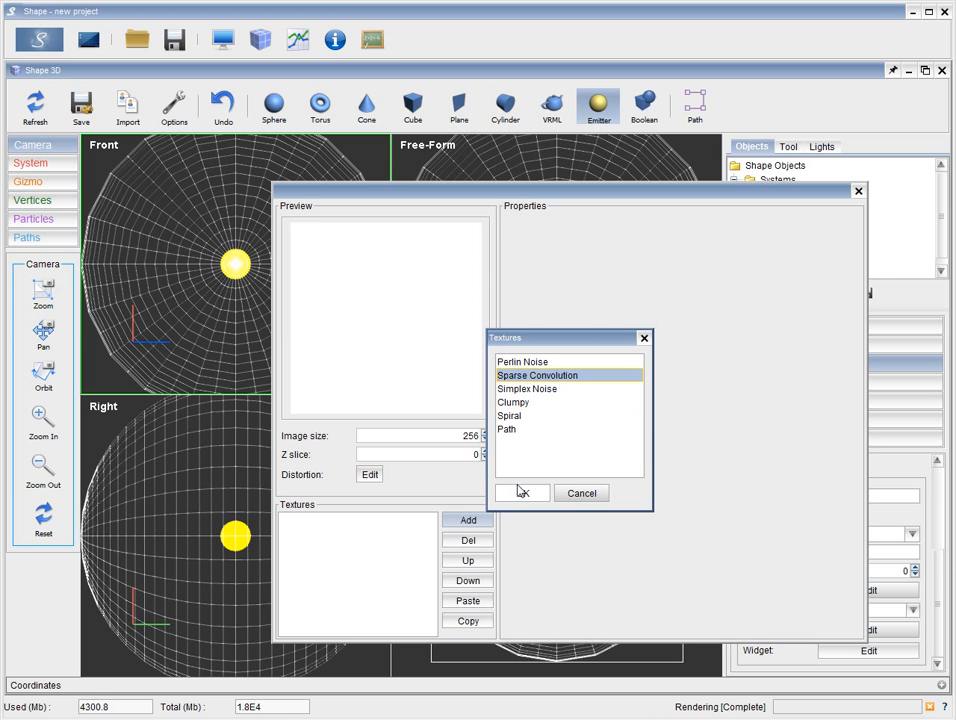
pyautogui.click(517, 492)
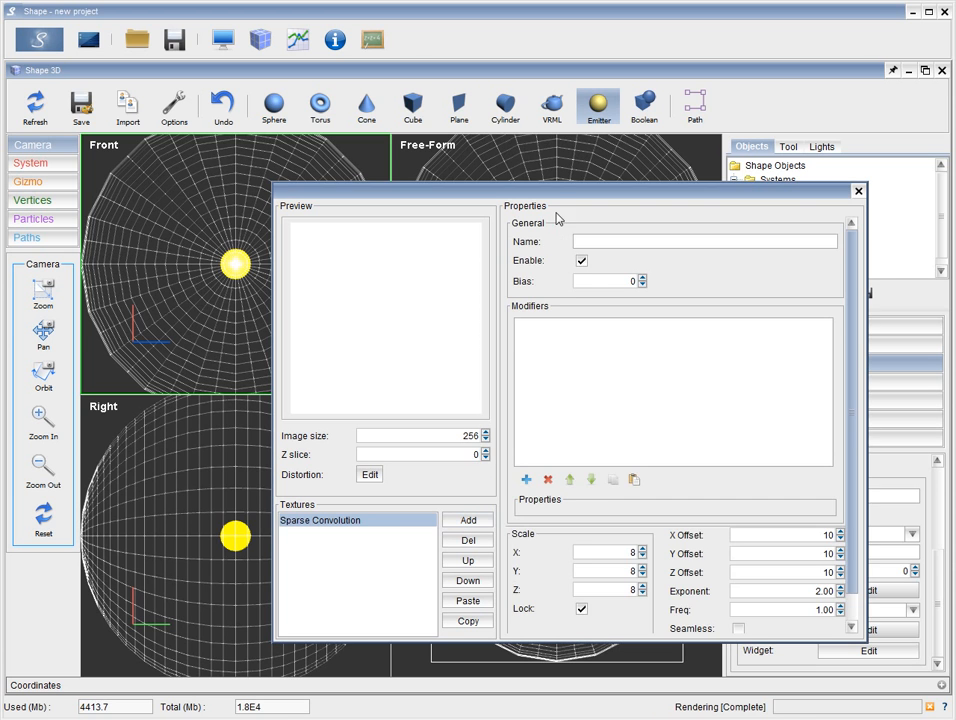
# Set the Sparse Convolution texture's locked X, Y and Z scale to 1e14, and reduce it to 0.5E14
pyautogui.moveTo(562, 188); pyautogui.dragTo(555, 94)
pyautogui.moveTo(608, 457); pyautogui.dragTo(630, 457)
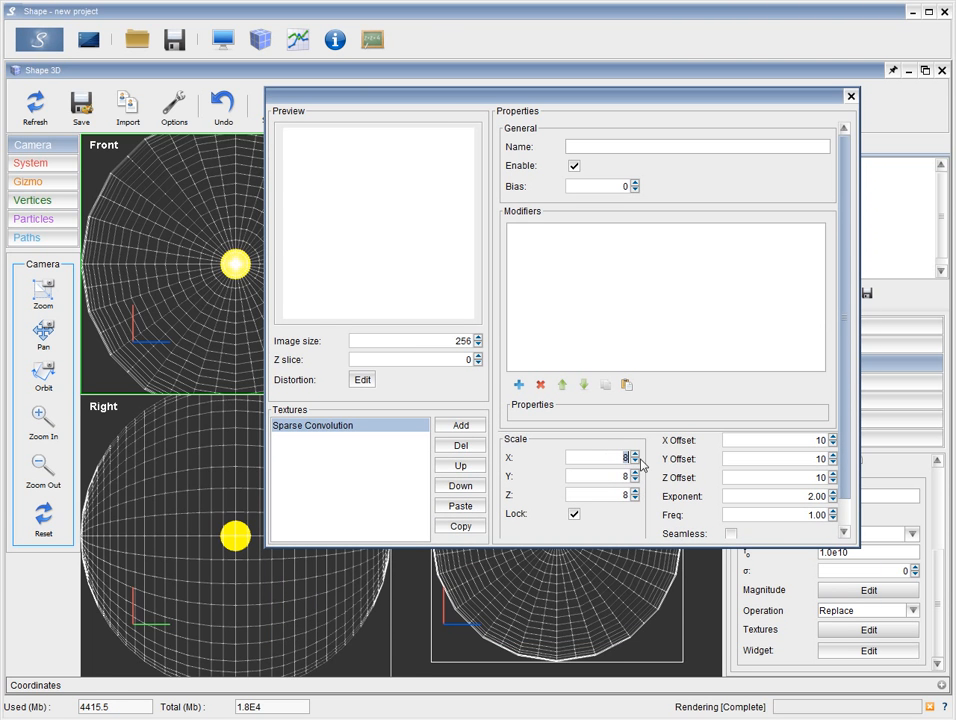
pyautogui.write('1e14')
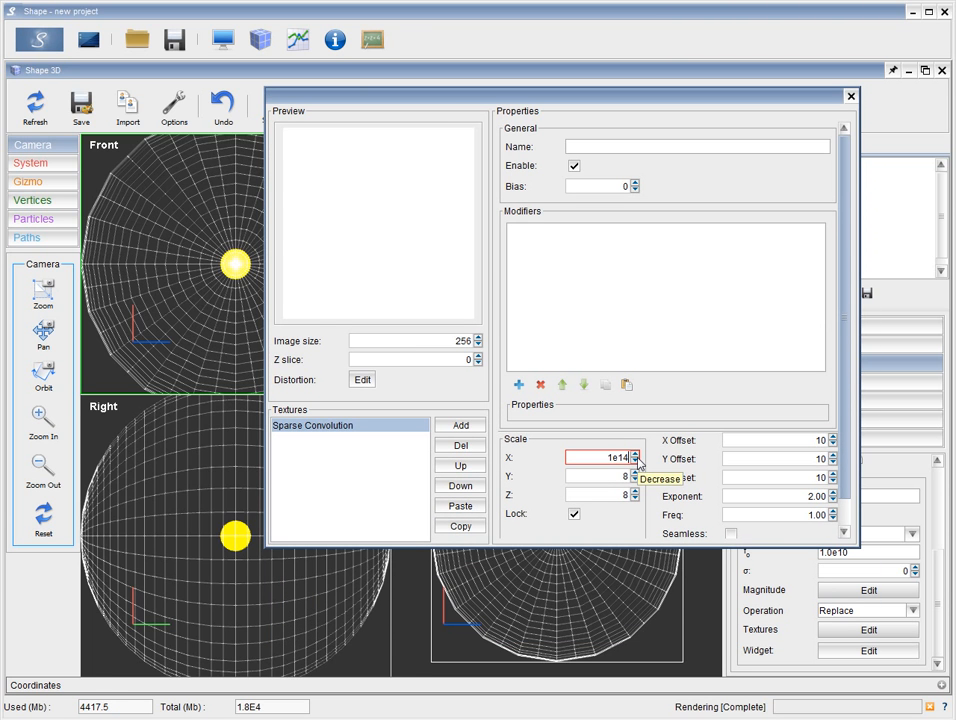
pyautogui.press('Return')
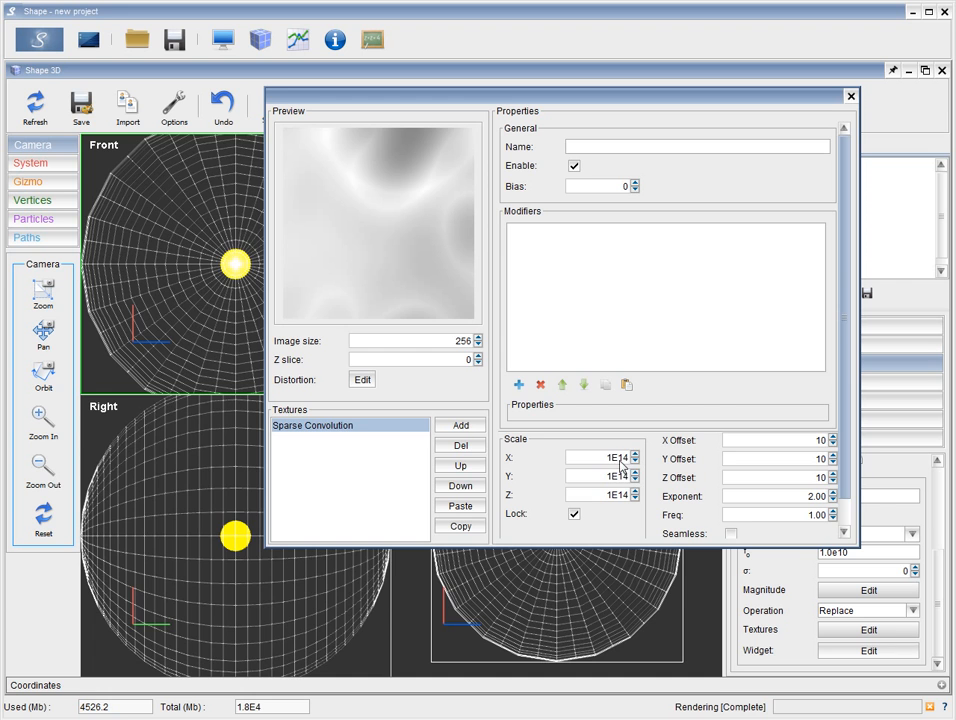
pyautogui.moveTo(607, 457); pyautogui.dragTo(611, 457)
pyautogui.write('0.5')
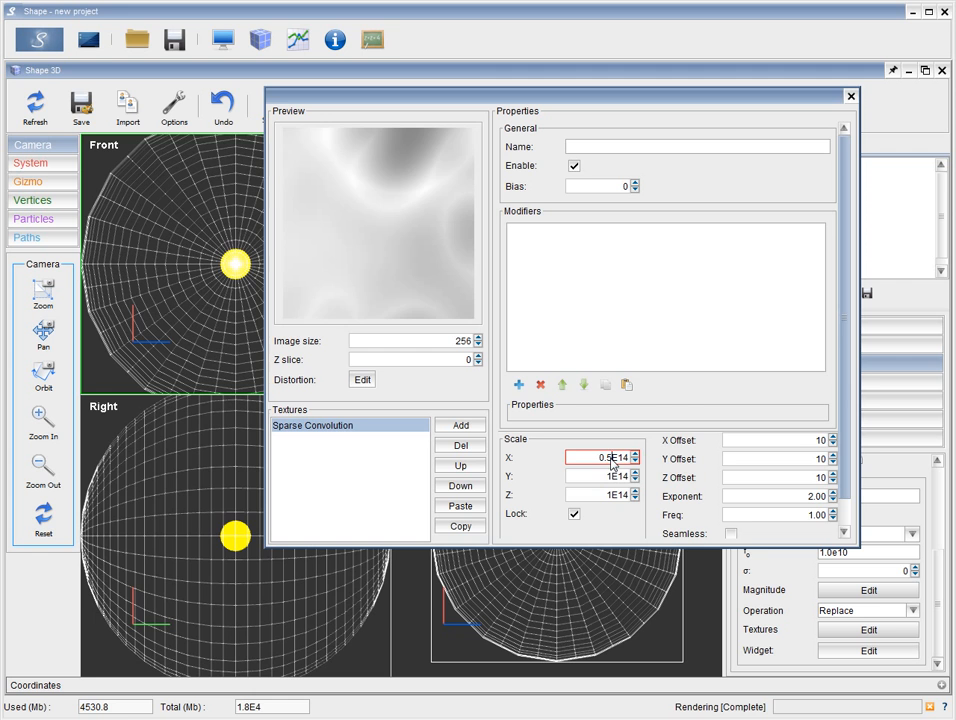
pyautogui.press('Return')
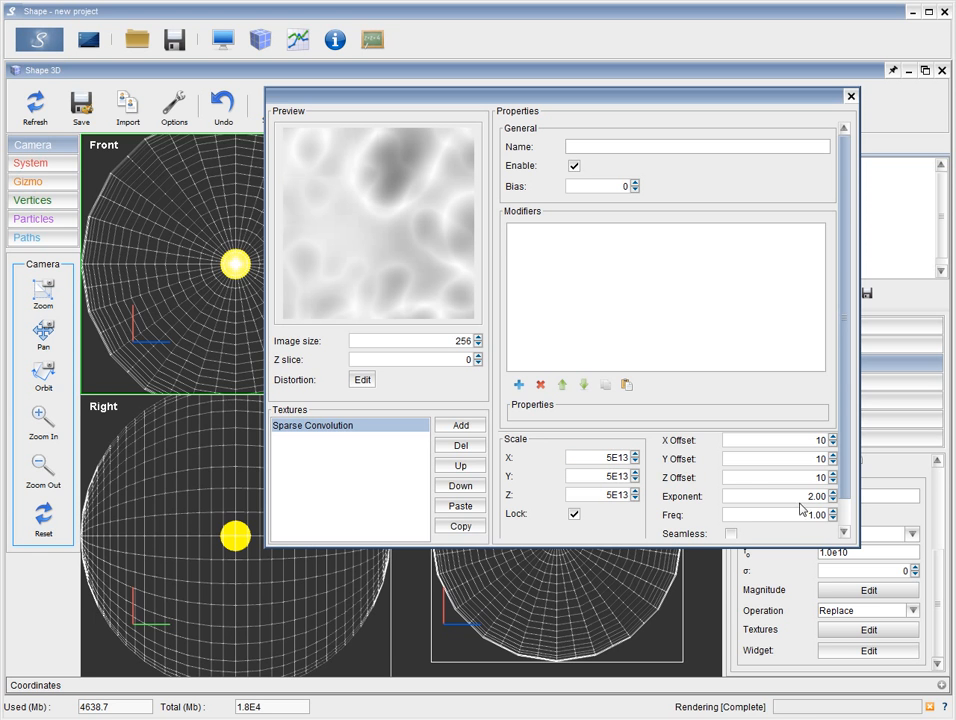
# Raise the Sparse Convolution texture's exponent to 7.00 and its frequency to 2.00, and close the texture editor
pyautogui.click(833, 493)
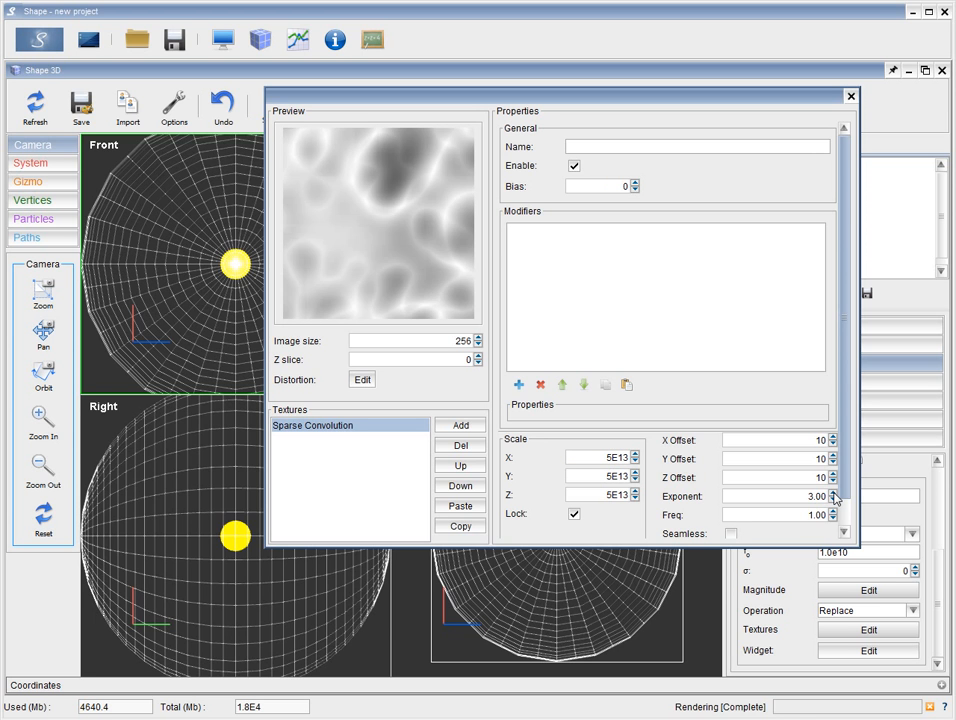
pyautogui.click(833, 493)
pyautogui.click(833, 493)
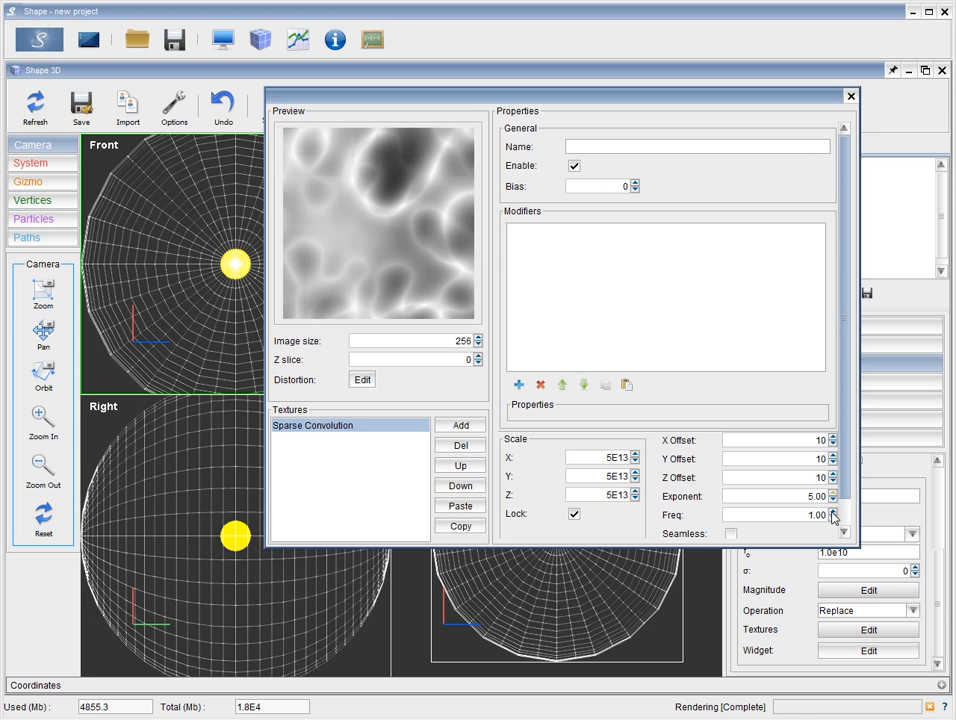
pyautogui.click(833, 493)
pyautogui.click(833, 493)
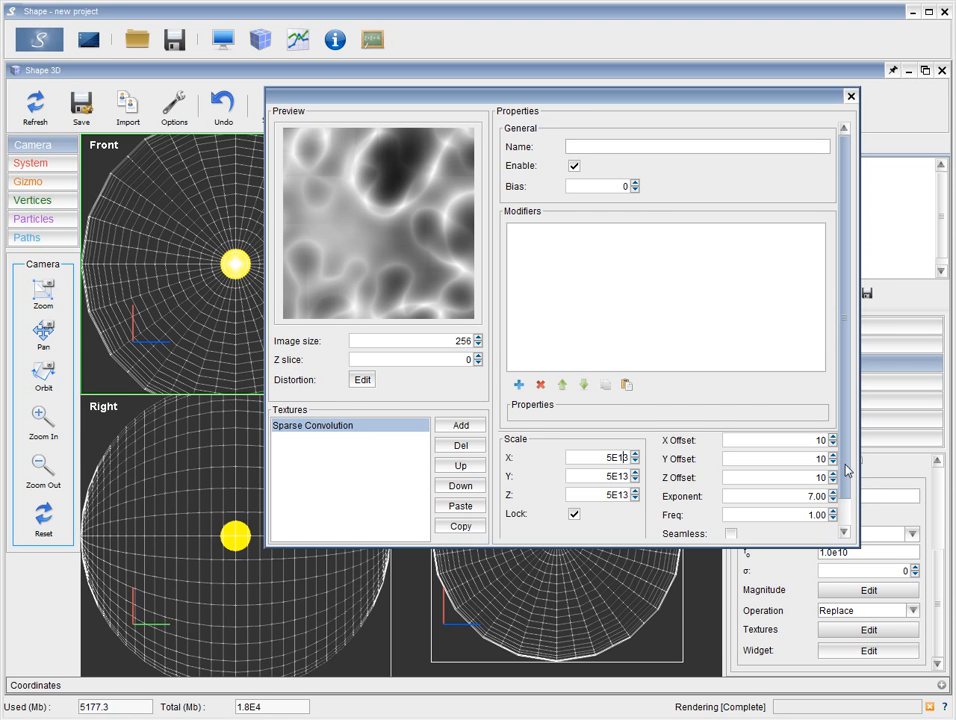
pyautogui.click(833, 511)
pyautogui.moveTo(845, 463); pyautogui.dragTo(840, 536)
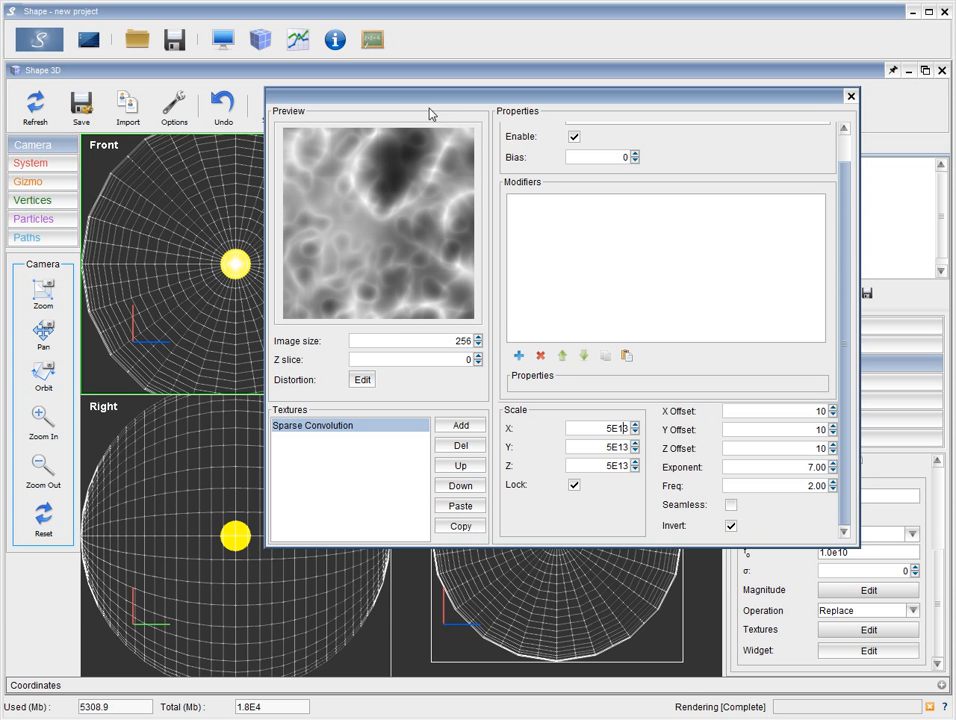
pyautogui.moveTo(446, 102); pyautogui.dragTo(482, 109)
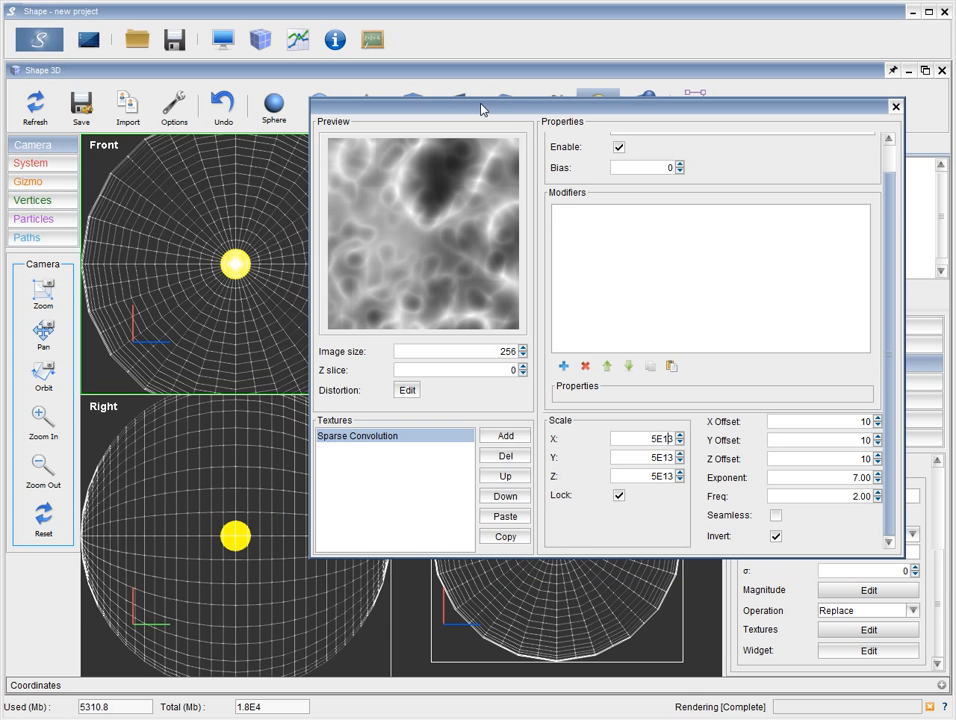
pyautogui.click(895, 106)
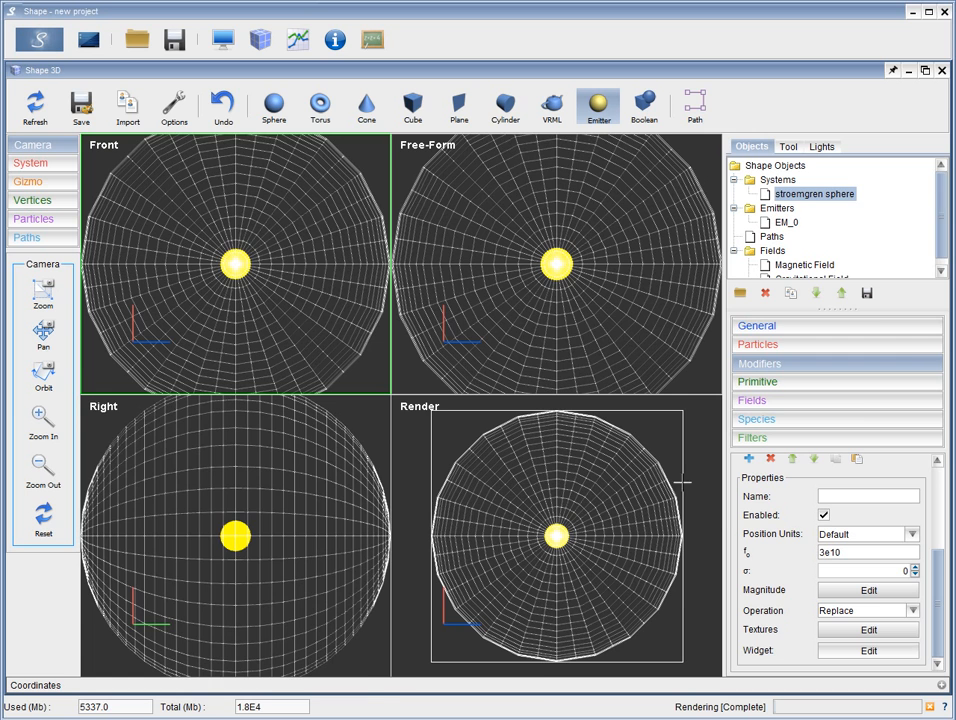
# Switch to the render module and render the sphere with its textured density
pyautogui.click(222, 41)
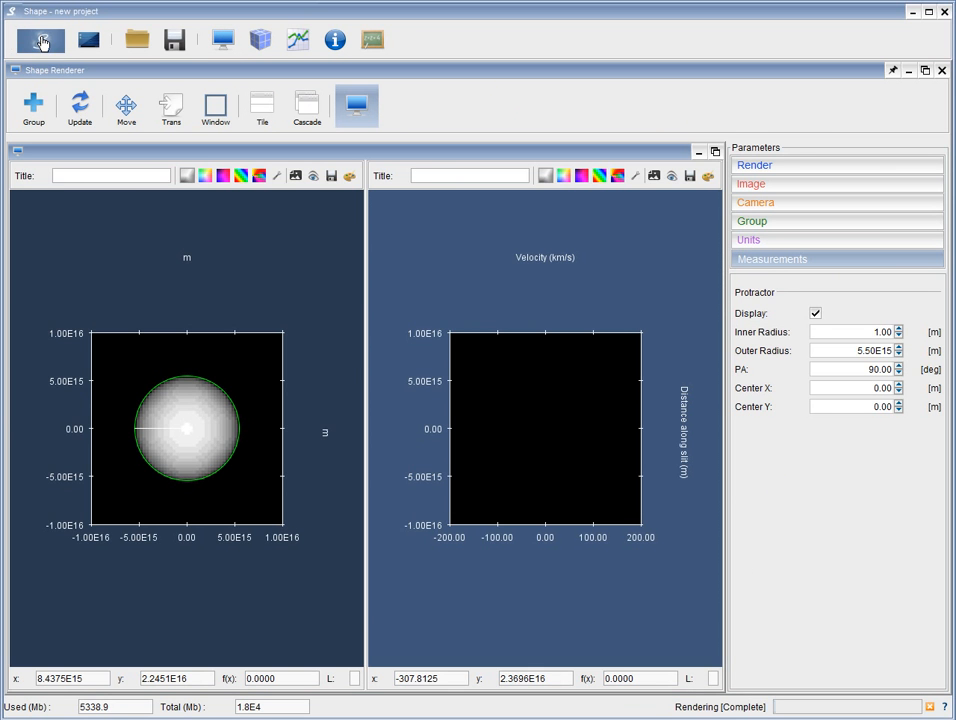
pyautogui.click(42, 41)
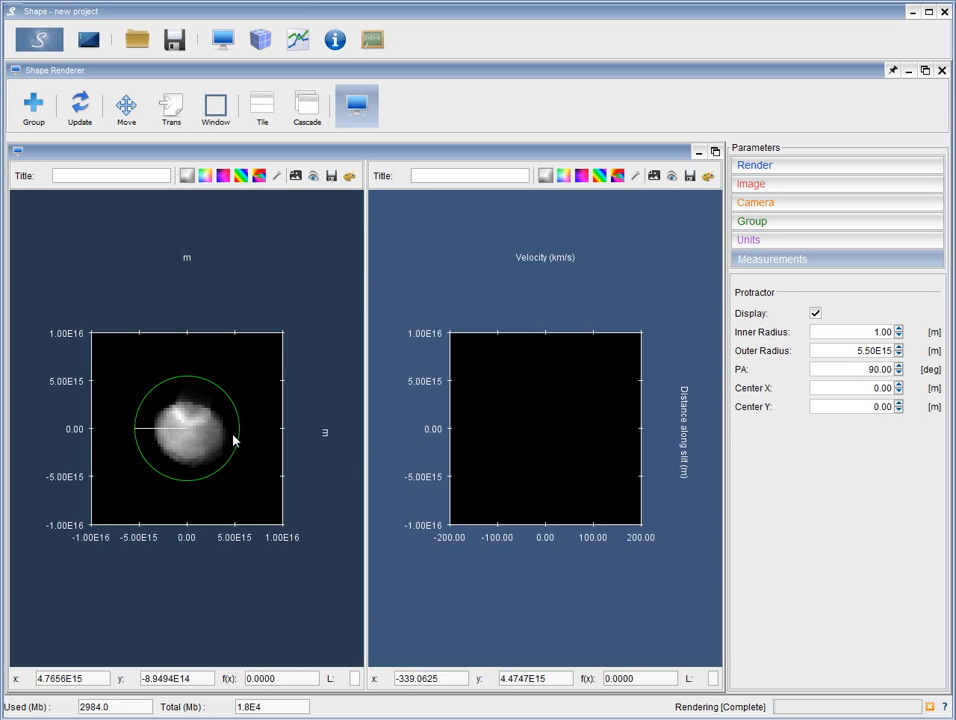
# Back in the 3D module, set the Density modifier's Sparse Convolution texture to exponent 12.00 and a locked scale of 3E13, and close the editor
pyautogui.click(264, 48)
pyautogui.click(864, 630)
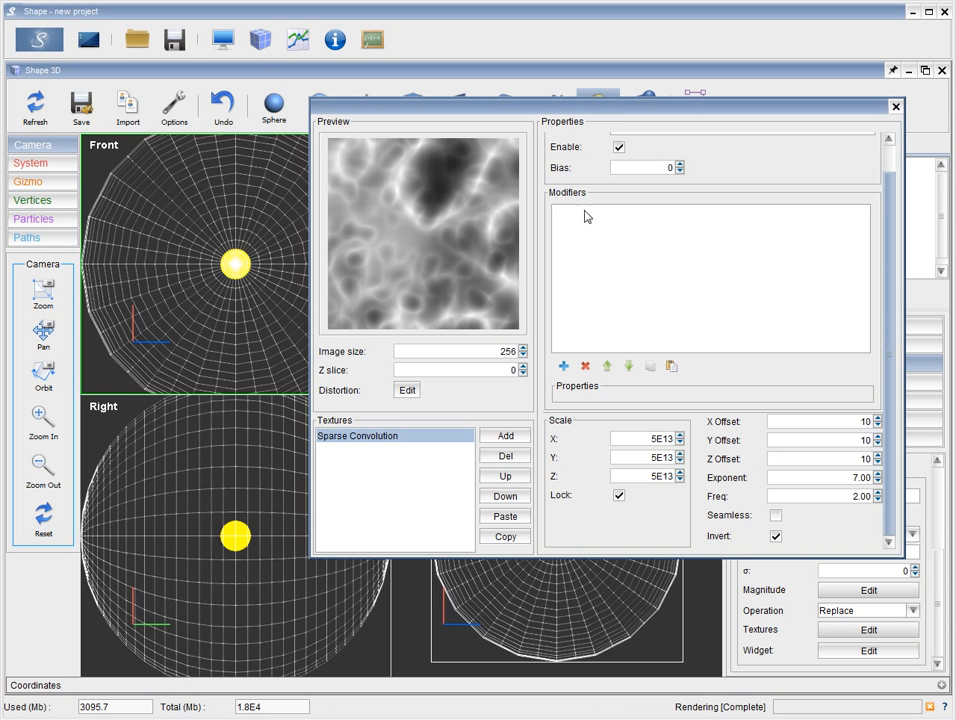
pyautogui.click(878, 476)
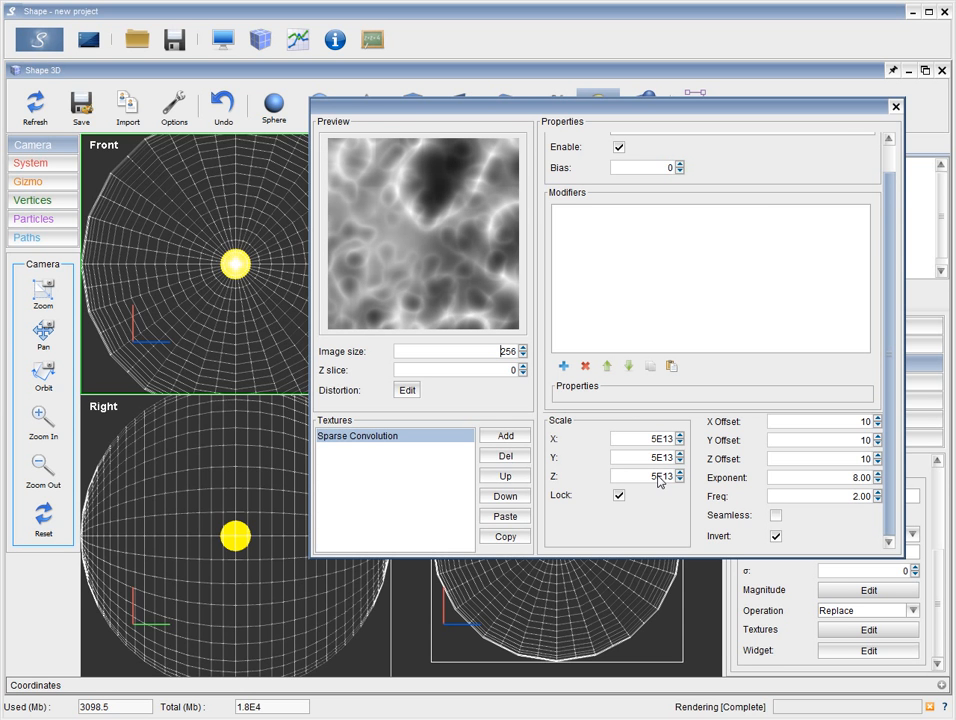
pyautogui.moveTo(653, 479); pyautogui.dragTo(656, 477)
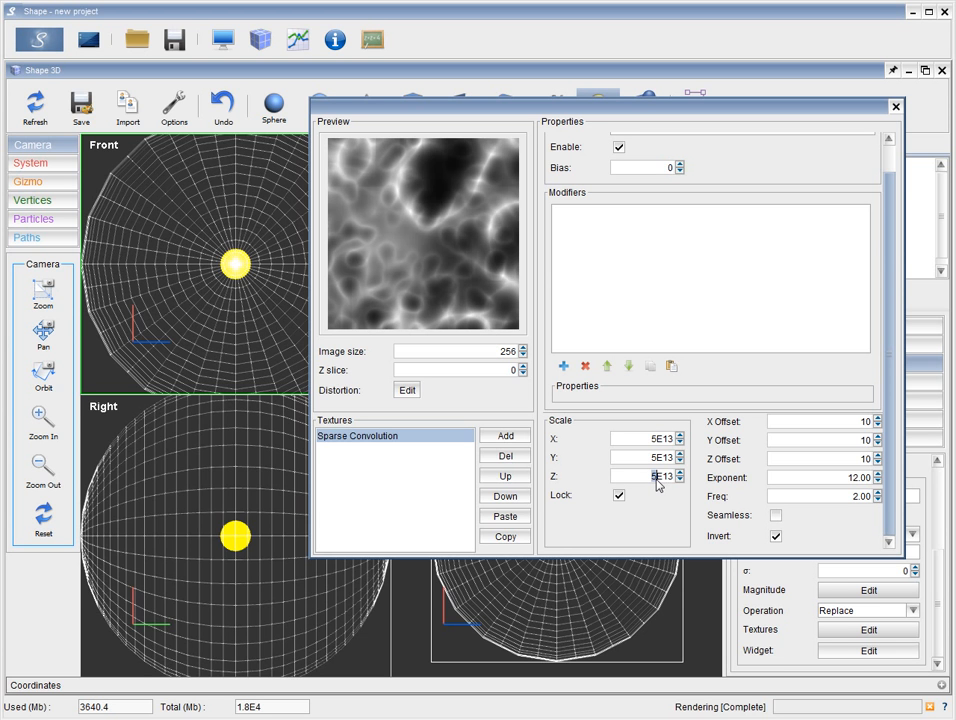
pyautogui.write('2')
pyautogui.press('Return')
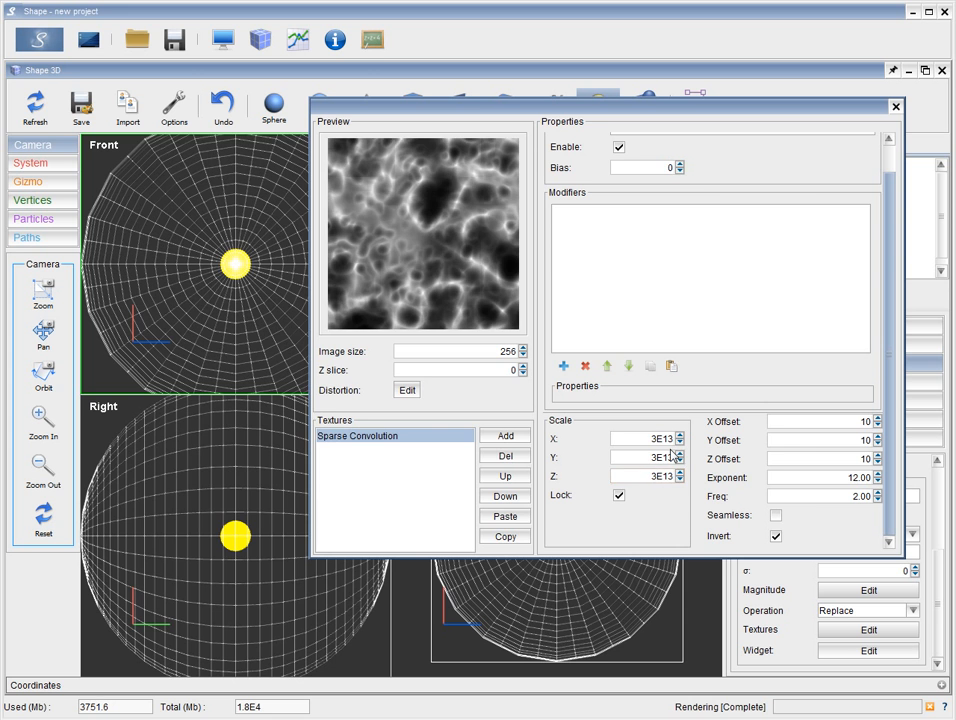
pyautogui.click(896, 106)
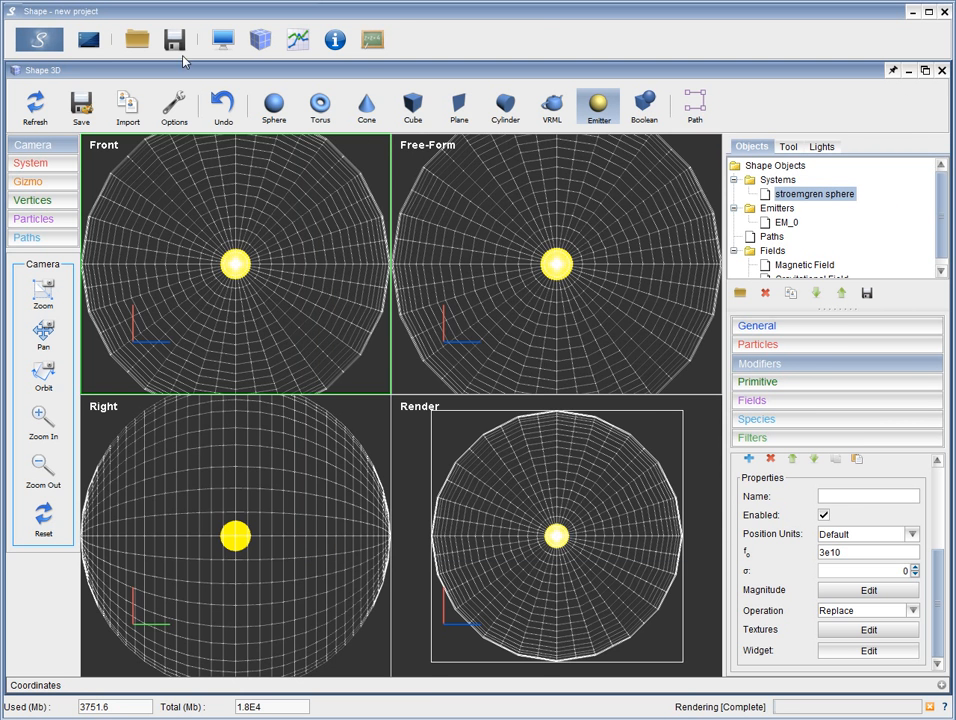
# Render the sphere again with the revised texture and hide the protractor overlay
pyautogui.click(223, 39)
pyautogui.click(33, 44)
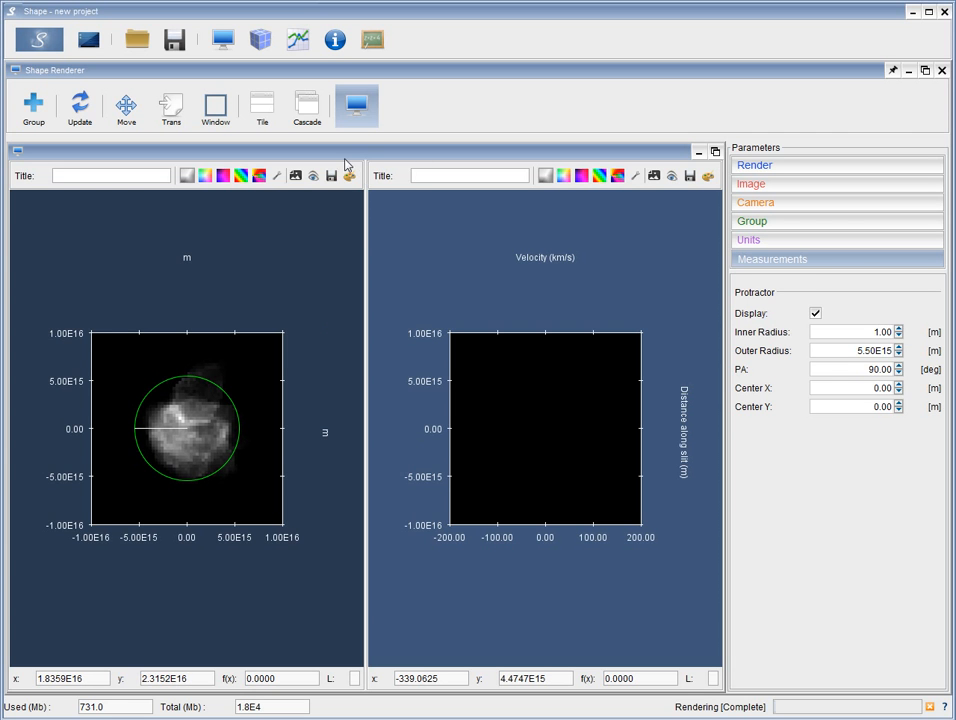
pyautogui.click(815, 314)
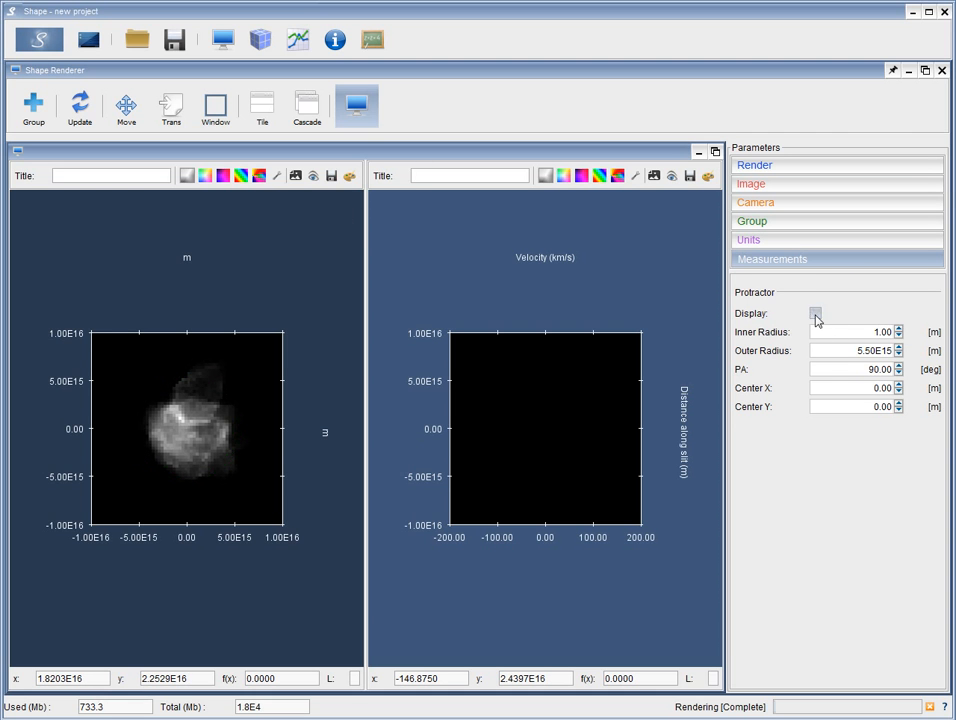
# Change the rendered image's Scale filter to the Square Root scale type and accept the image adjustment
pyautogui.click(350, 177)
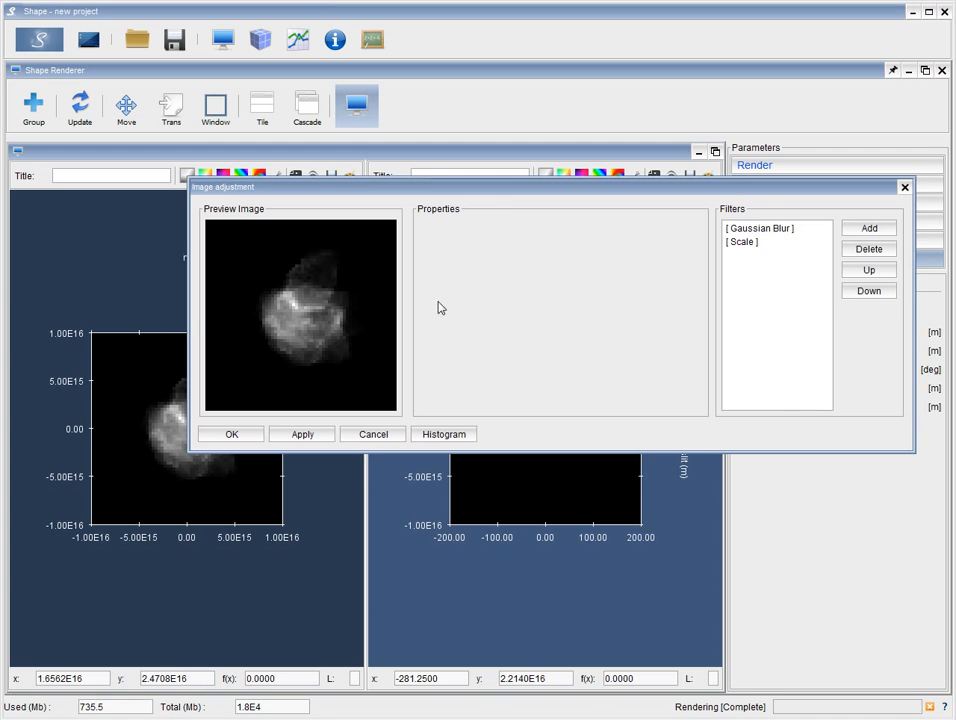
pyautogui.click(745, 242)
pyautogui.click(596, 263)
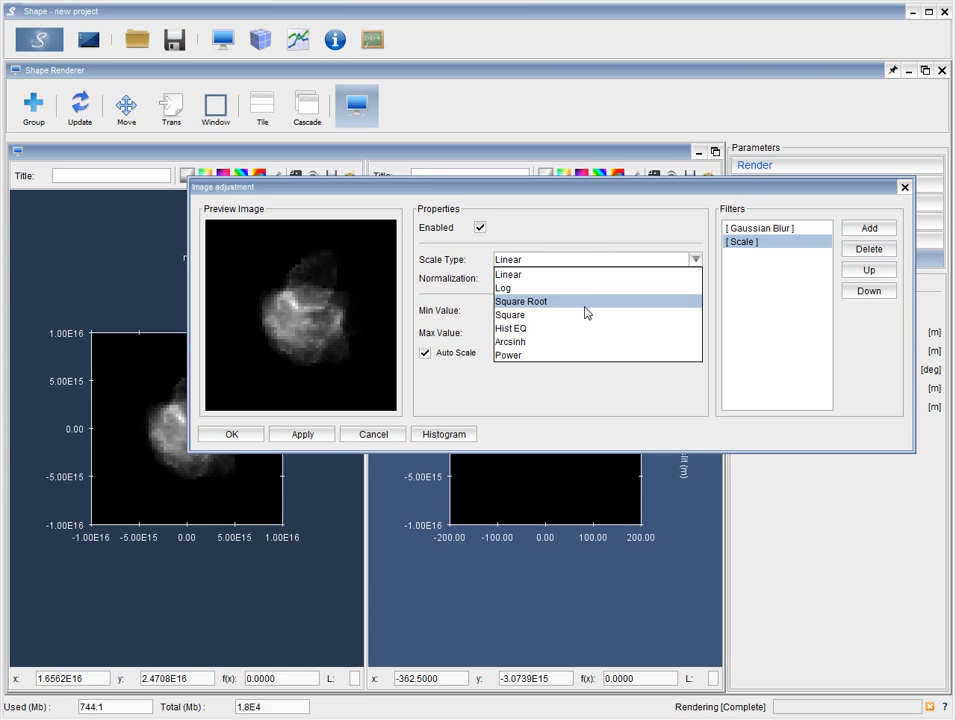
pyautogui.click(587, 301)
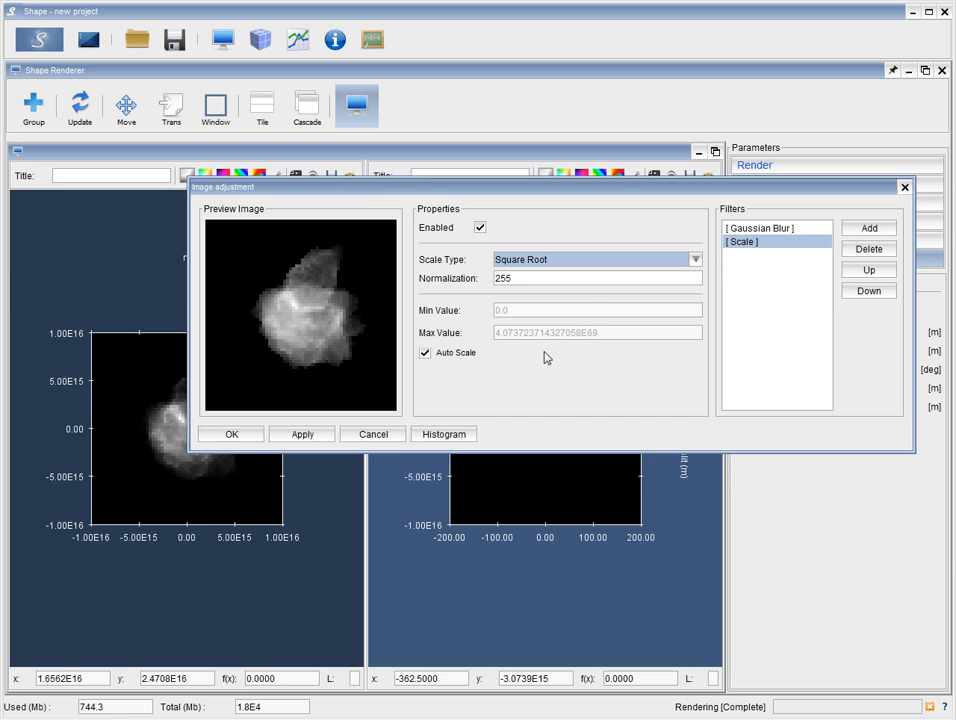
pyautogui.click(224, 434)
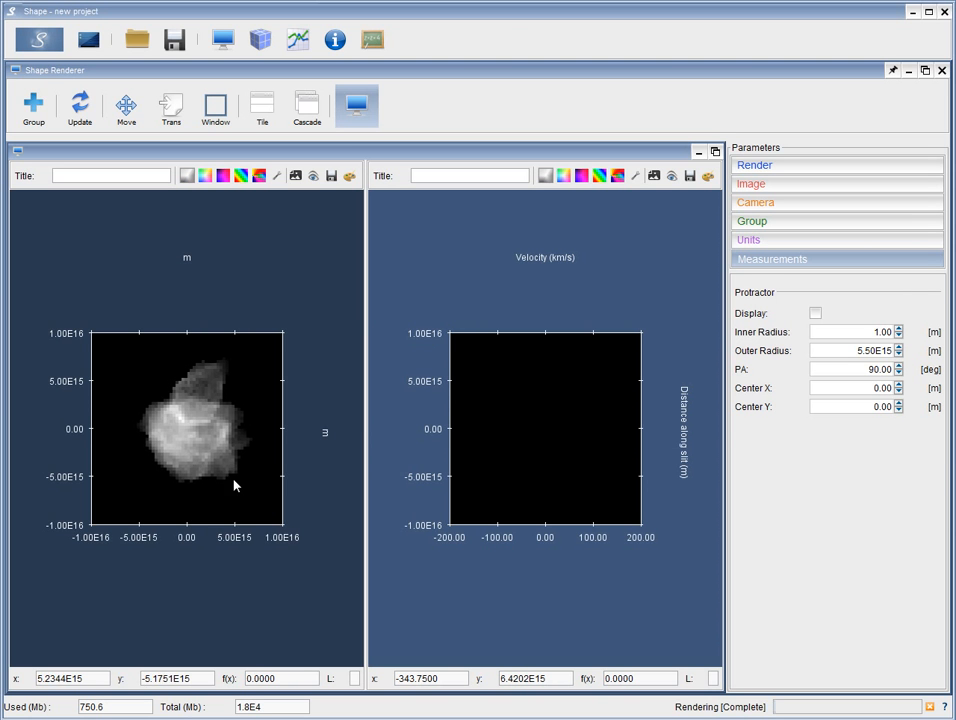